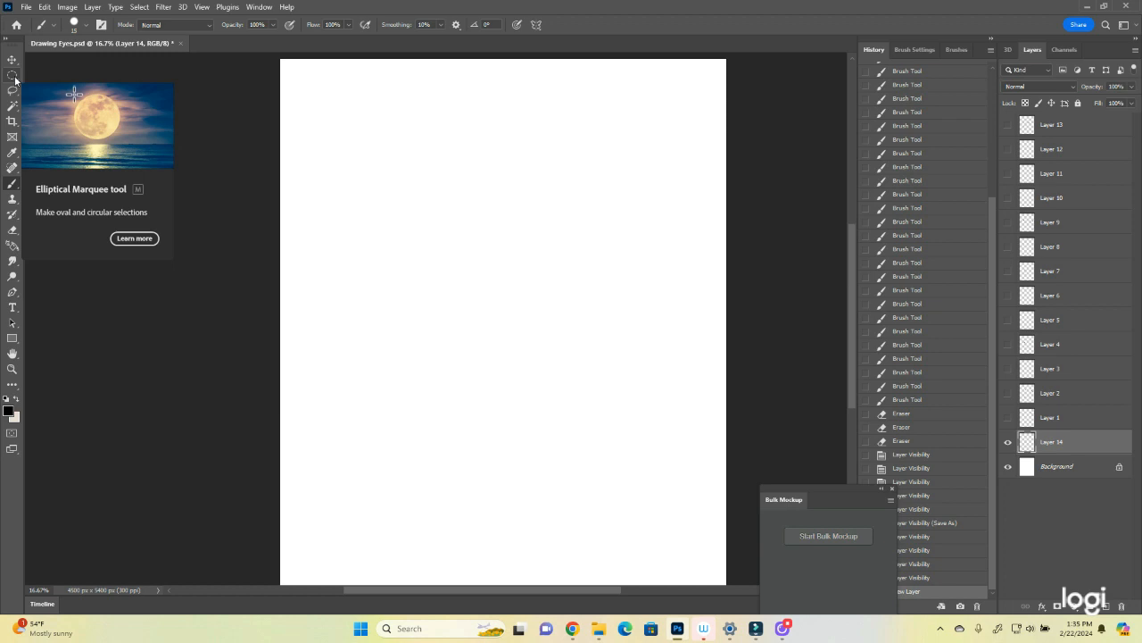
- Draw a large circular marquee selection in the upper middle of the canvas and centre it horizontally
click(13, 77)
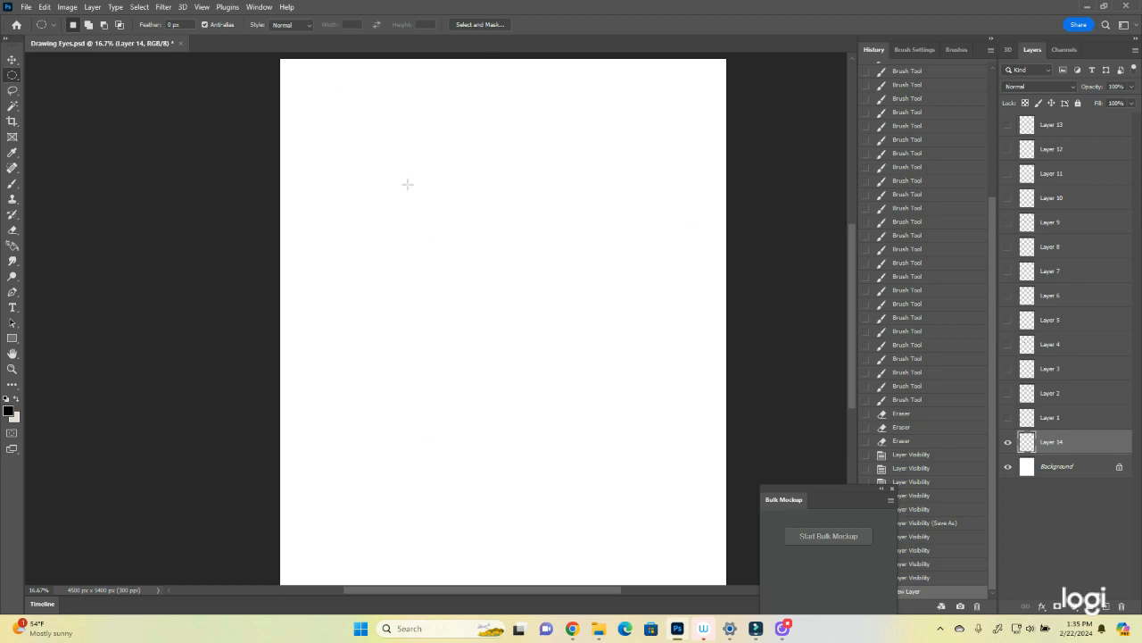
drag(345, 149, 696, 502)
drag(599, 371, 574, 373)
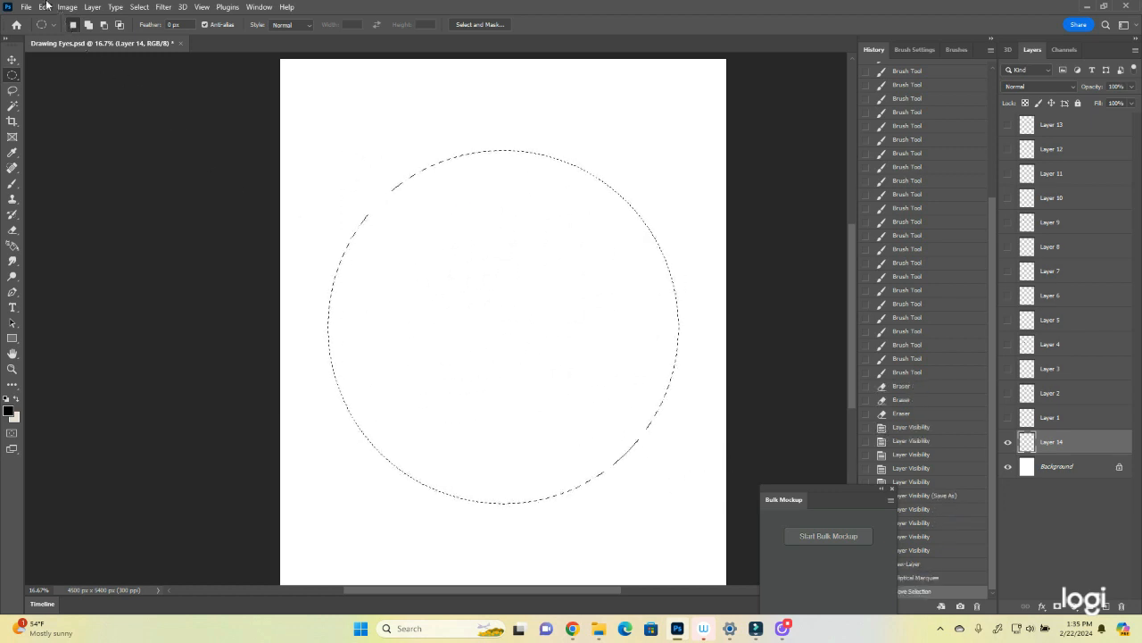
- Stroke the circular selection with a 7 px outline placed outside, and clear the selection
click(45, 6)
click(56, 205)
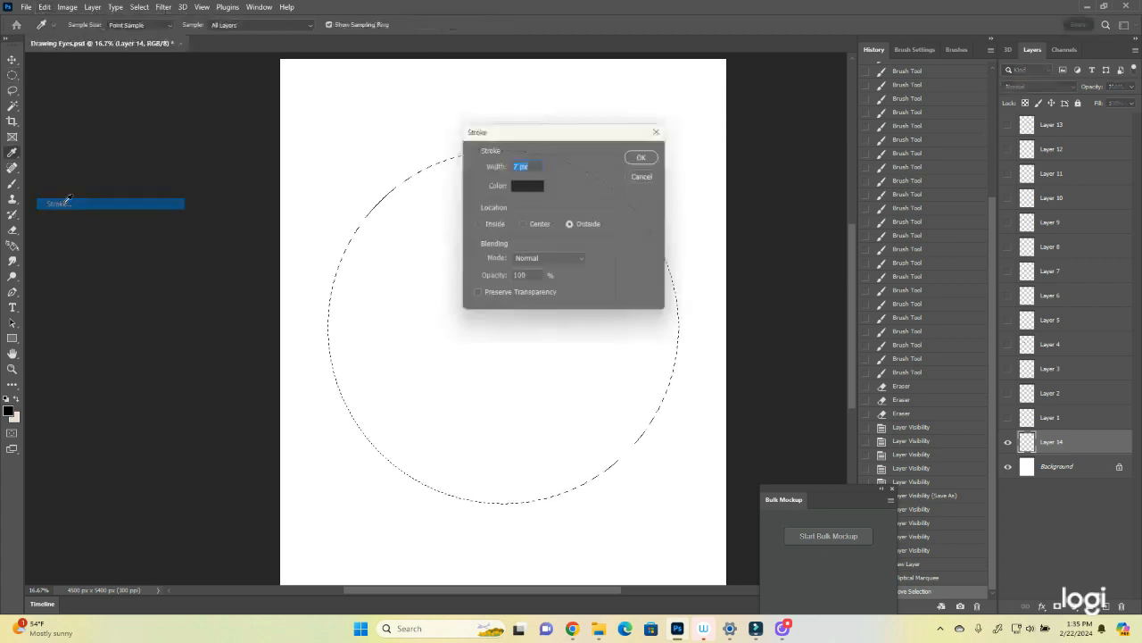
click(647, 155)
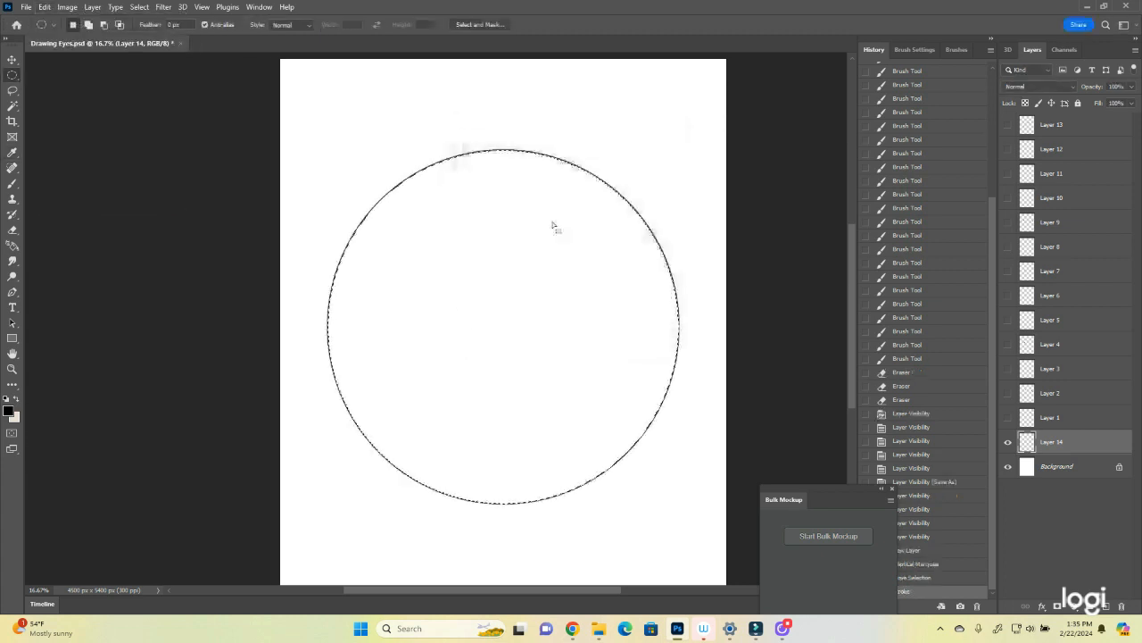
click(139, 7)
click(150, 36)
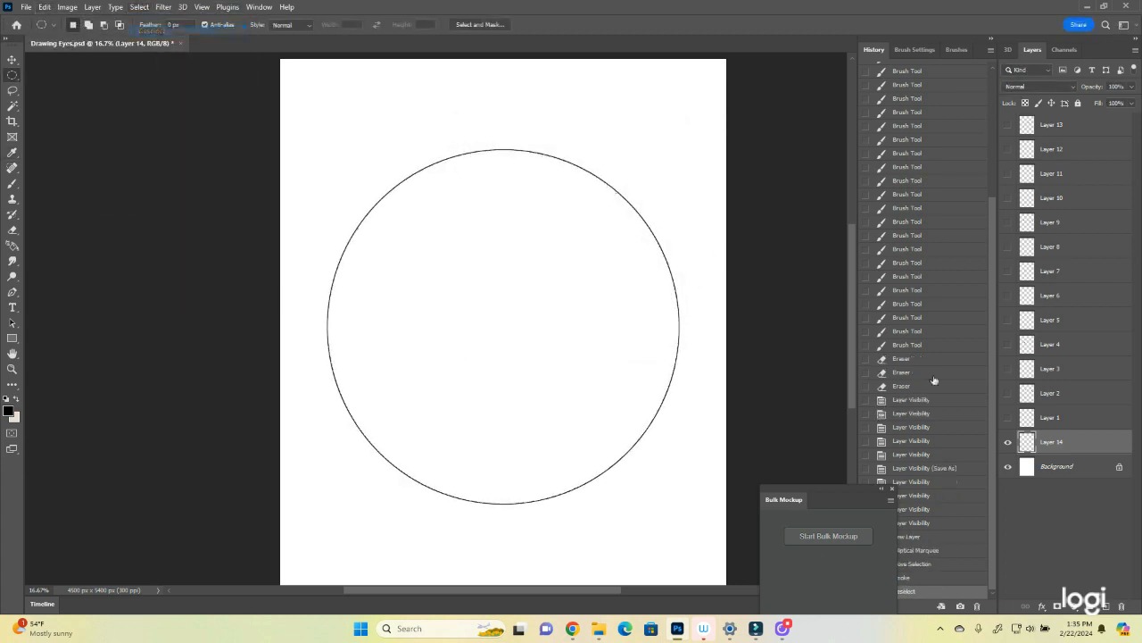
- On a new layer, brush a hand-sketched almond-shaped eye outline across the middle of the circle, reaching both of its sides
click(1108, 606)
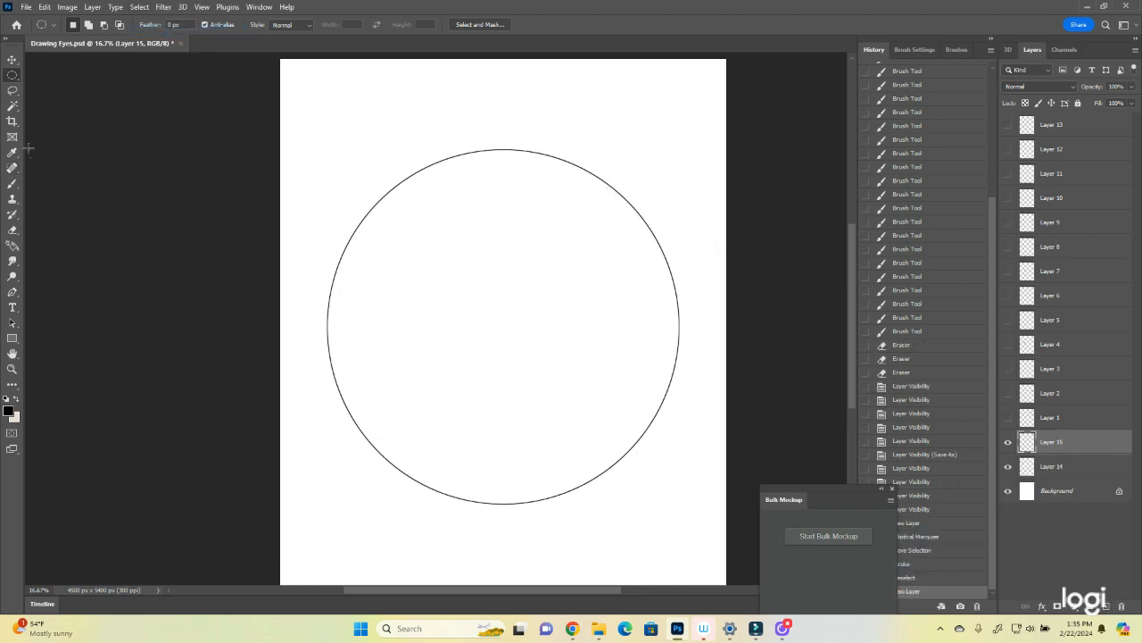
click(11, 184)
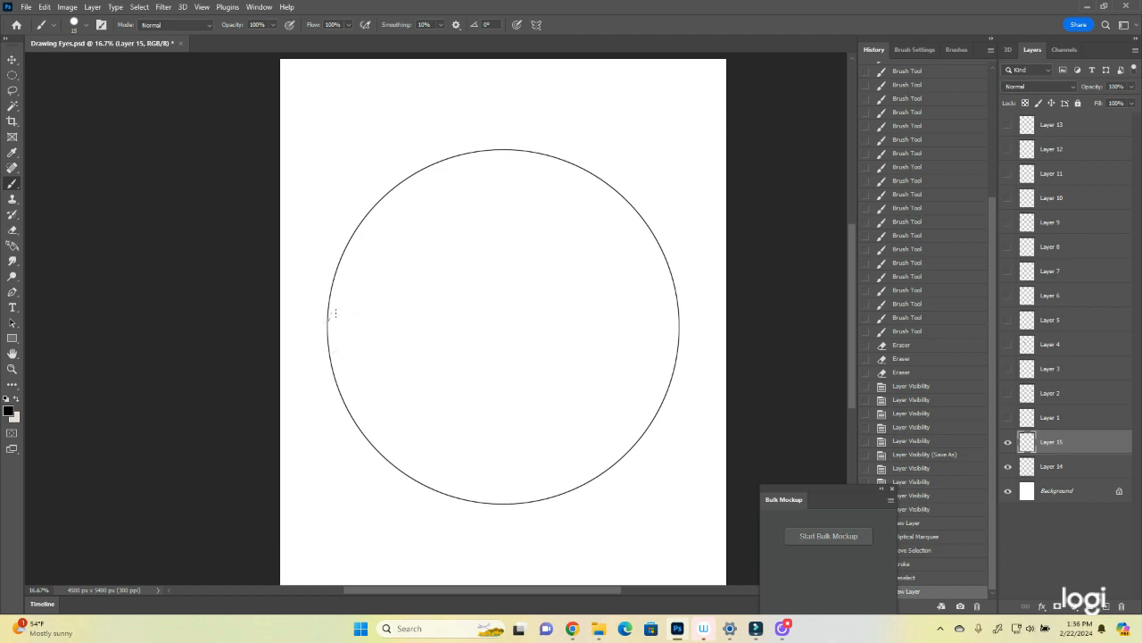
mouse_move(338, 310)
mouse_down()
mouse_move(328, 321)
mouse_move(374, 278)
mouse_move(439, 263)
mouse_up()
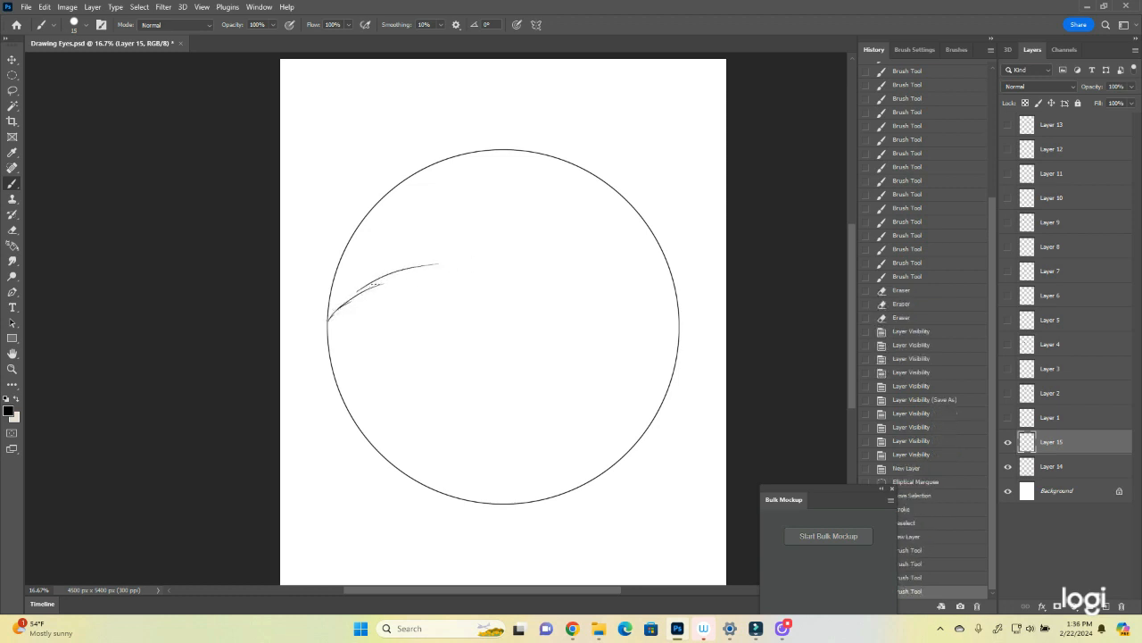
mouse_move(357, 291)
mouse_down()
mouse_move(437, 261)
mouse_move(546, 258)
mouse_move(604, 265)
mouse_move(680, 299)
mouse_move(665, 327)
mouse_move(613, 334)
mouse_up()
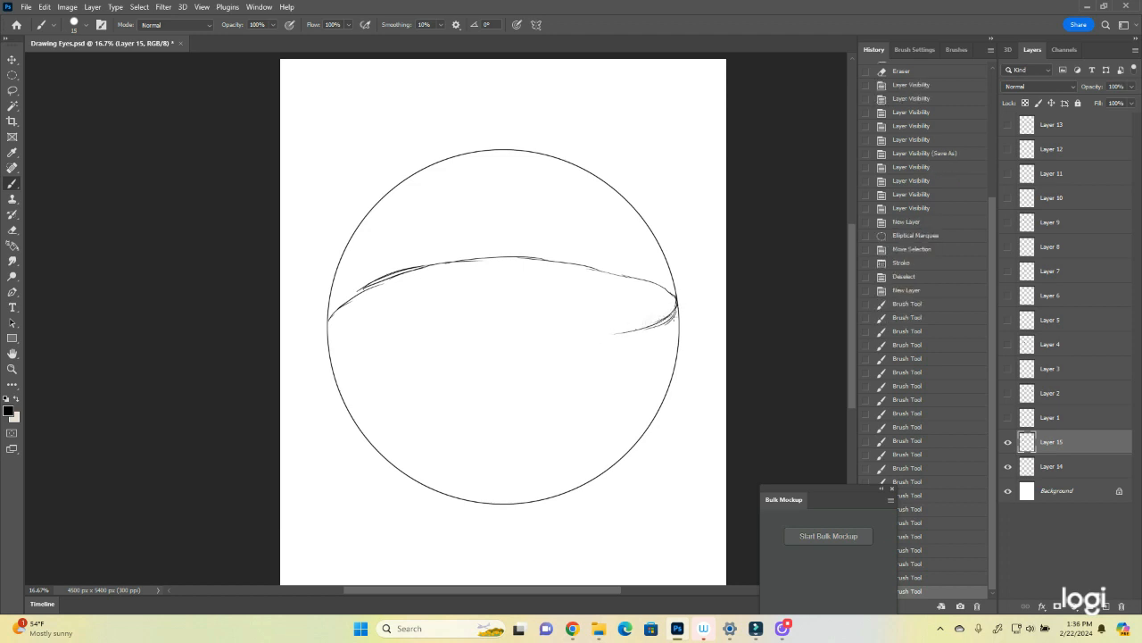
drag(677, 314, 513, 352)
mouse_move(616, 339)
mouse_down()
mouse_move(421, 357)
mouse_move(327, 330)
mouse_up()
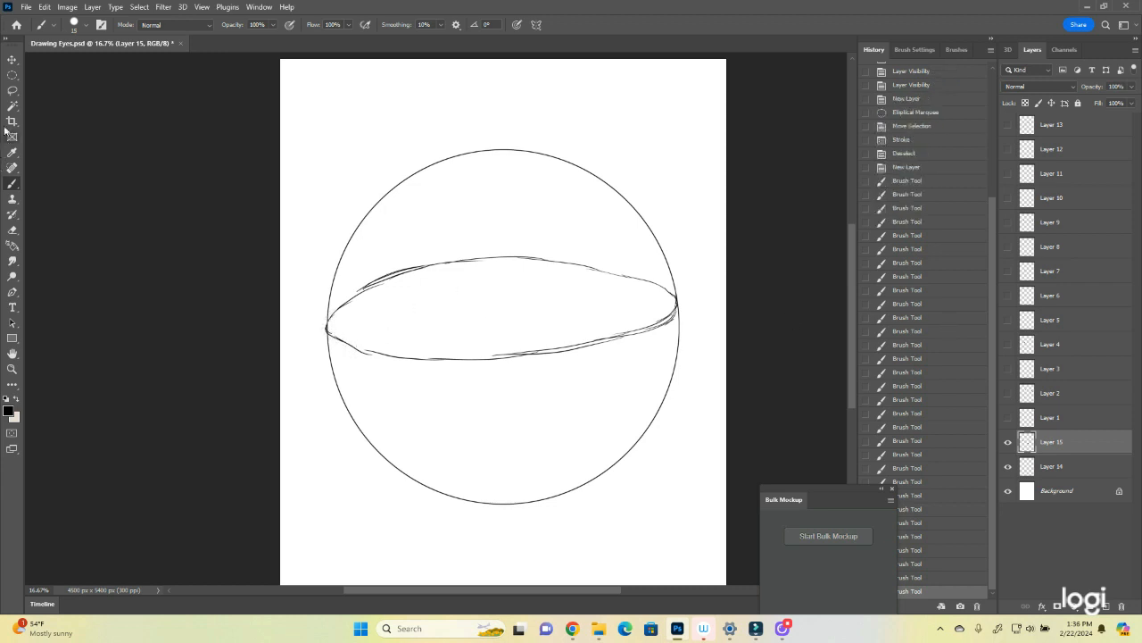
- Draw a flat elliptical selection as wide as the circle over the eye sketch, centre it, and add a new layer
click(8, 79)
drag(343, 268, 694, 361)
drag(618, 324, 595, 322)
click(1106, 606)
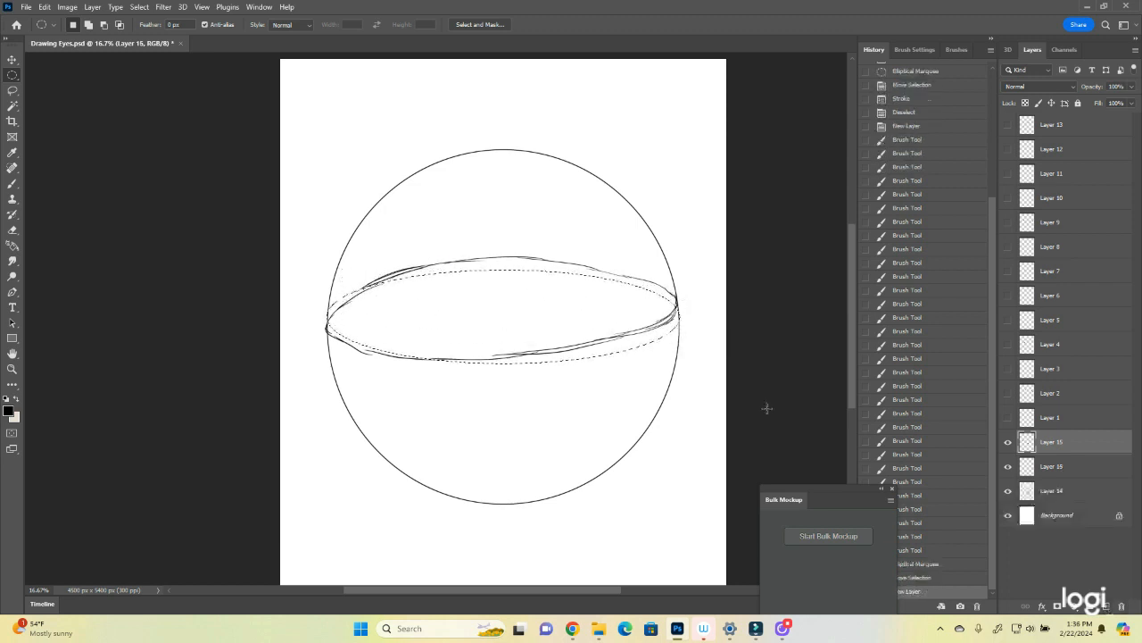
- Stroke the elliptical selection with a 7 px black outline placed outside, and clear the selection
click(41, 6)
click(62, 204)
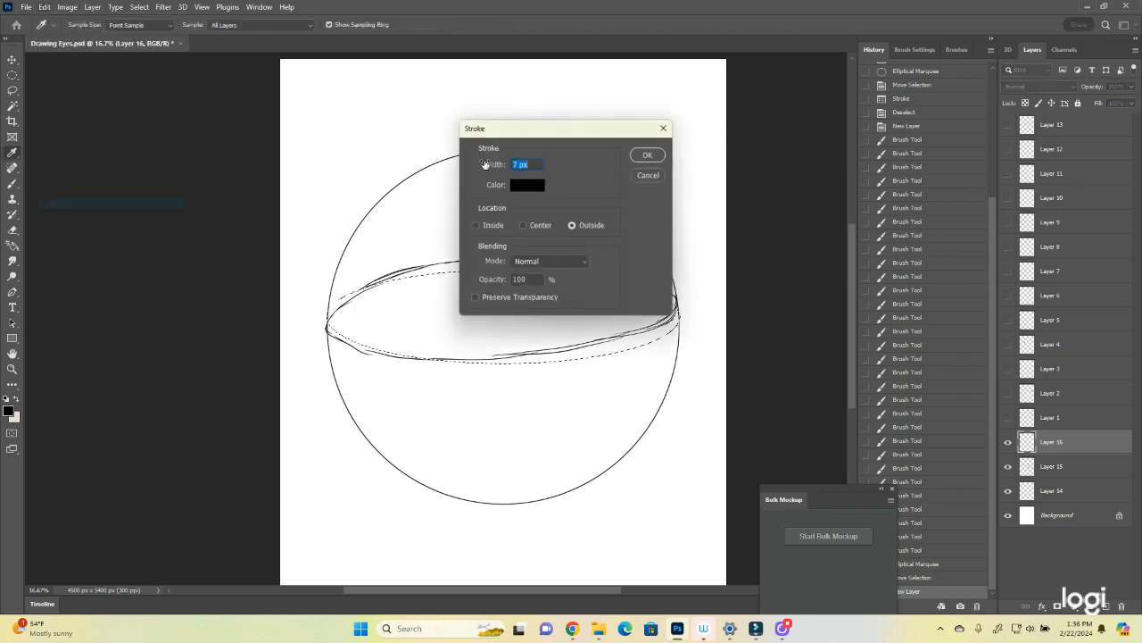
click(647, 156)
click(139, 6)
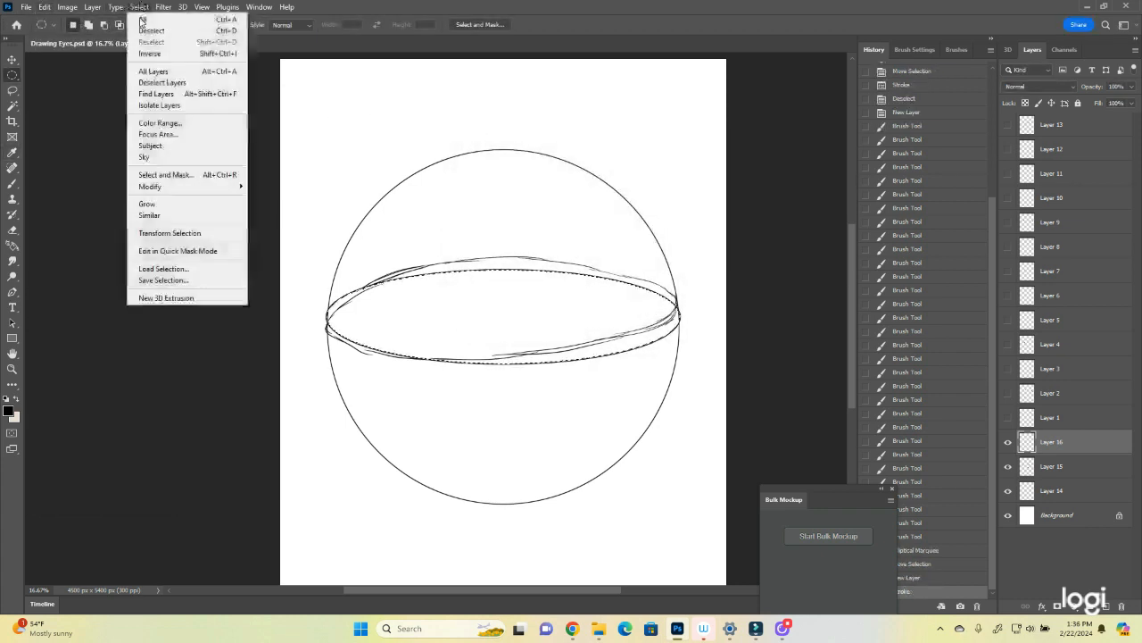
click(152, 30)
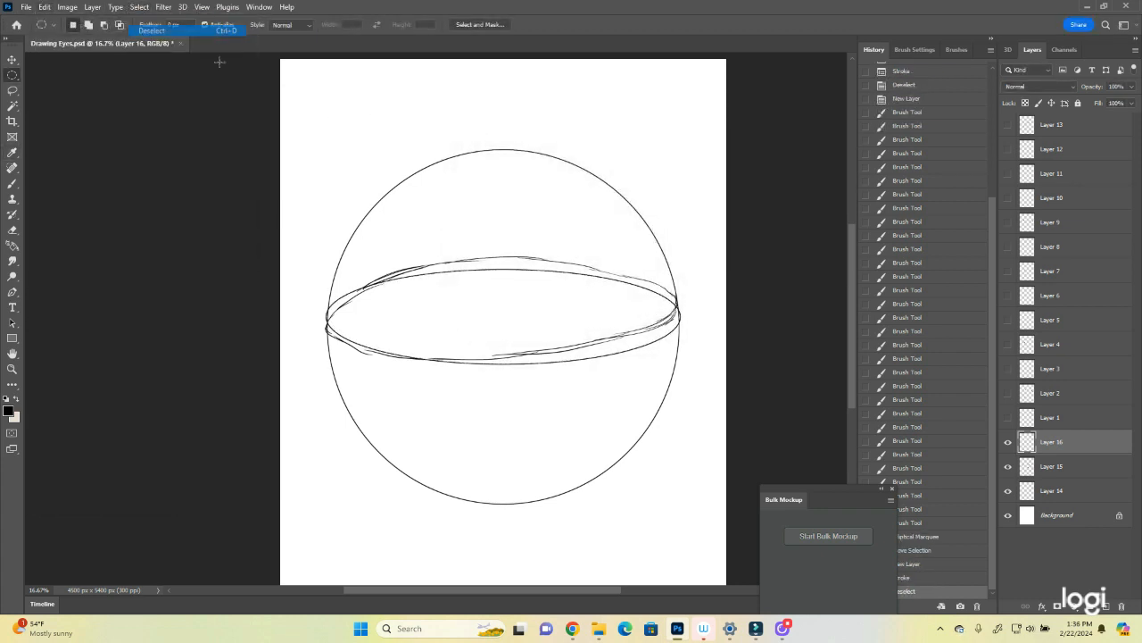
- Compare the ellipse with the hand sketch by toggling layers, leaving Layer 16 hidden and Layers 14 and 15 visible
click(1009, 493)
click(1008, 466)
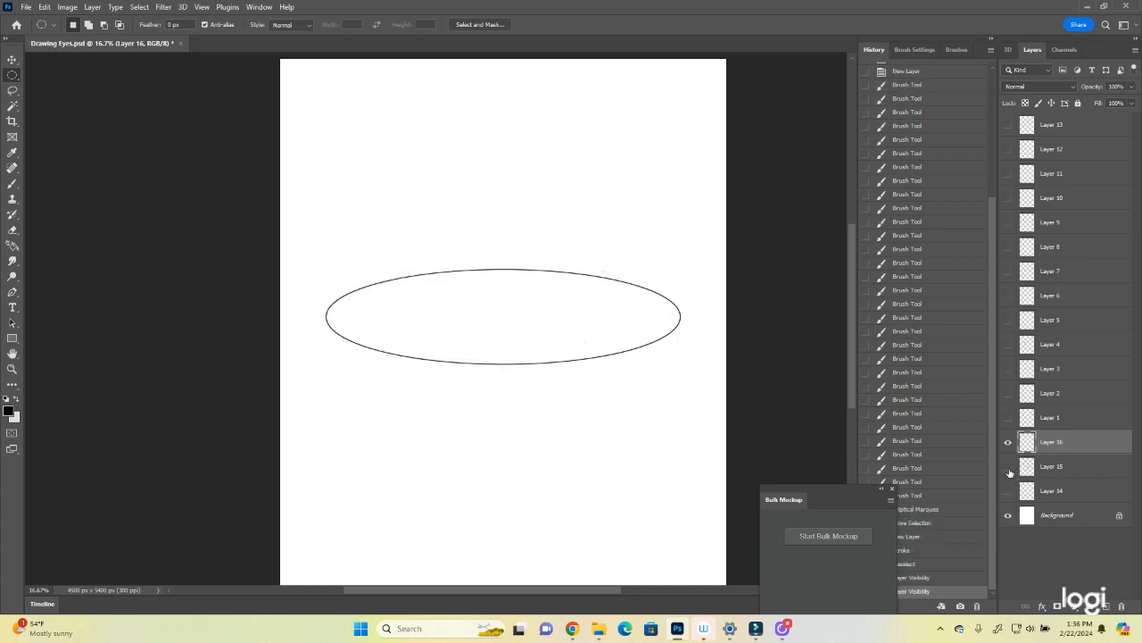
click(1009, 467)
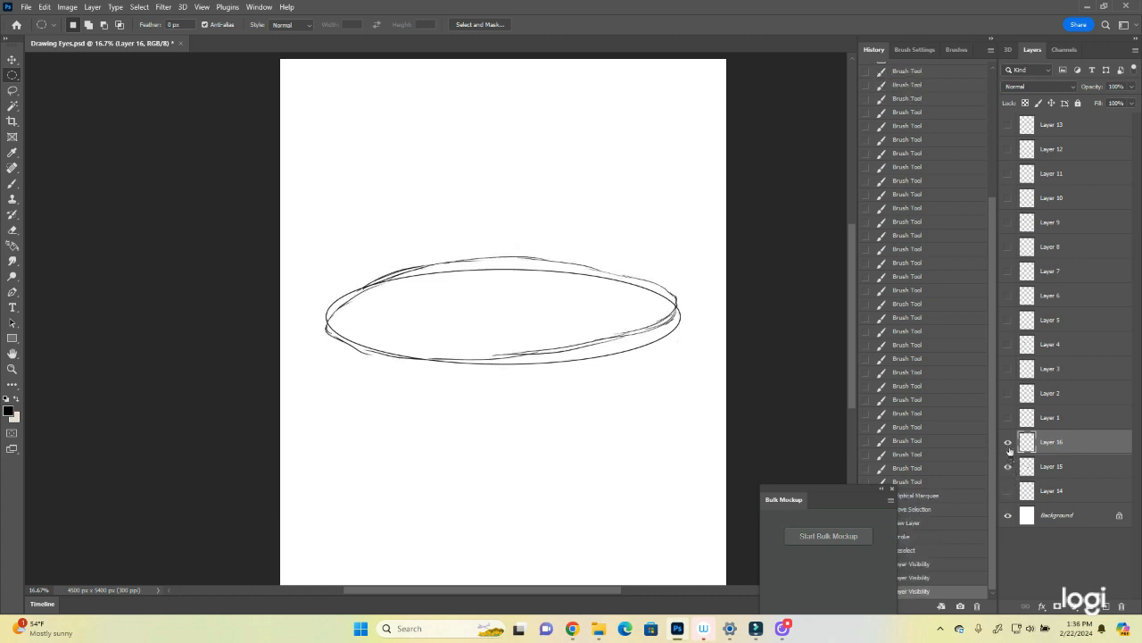
click(1010, 445)
click(1009, 491)
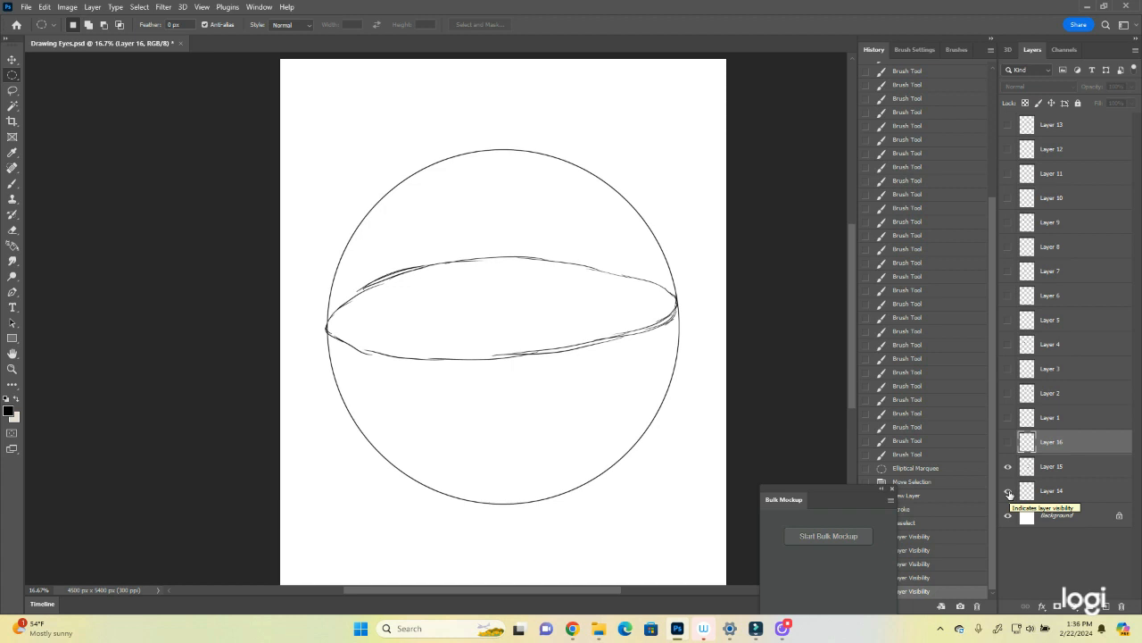
- On Layer 15, darken the left corner of the eye outline with short brush strokes
click(1055, 468)
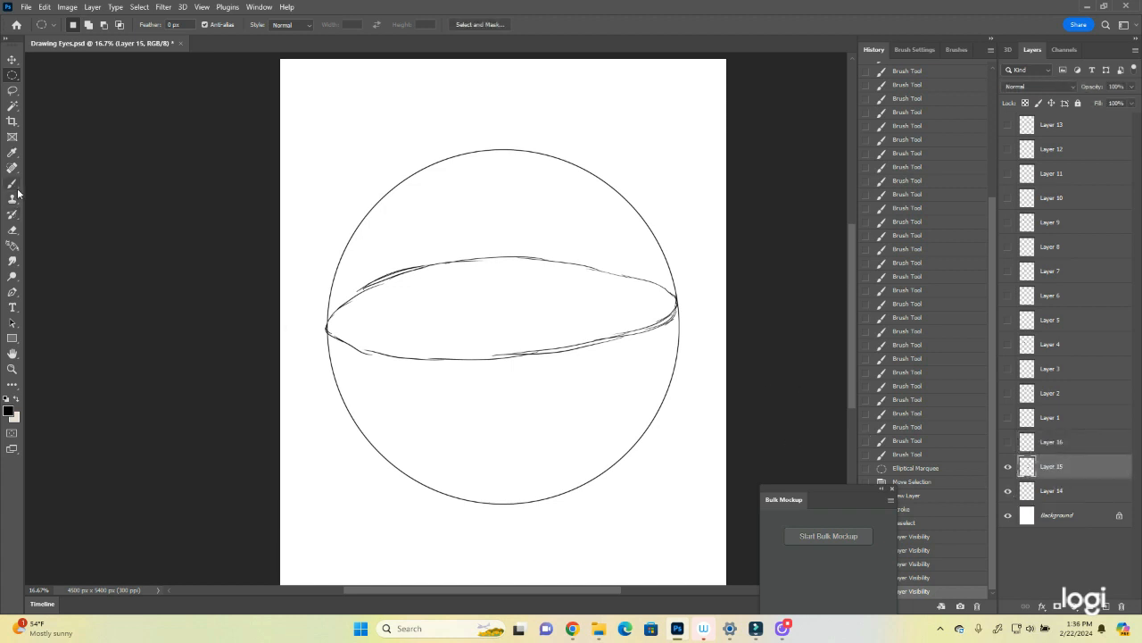
click(12, 184)
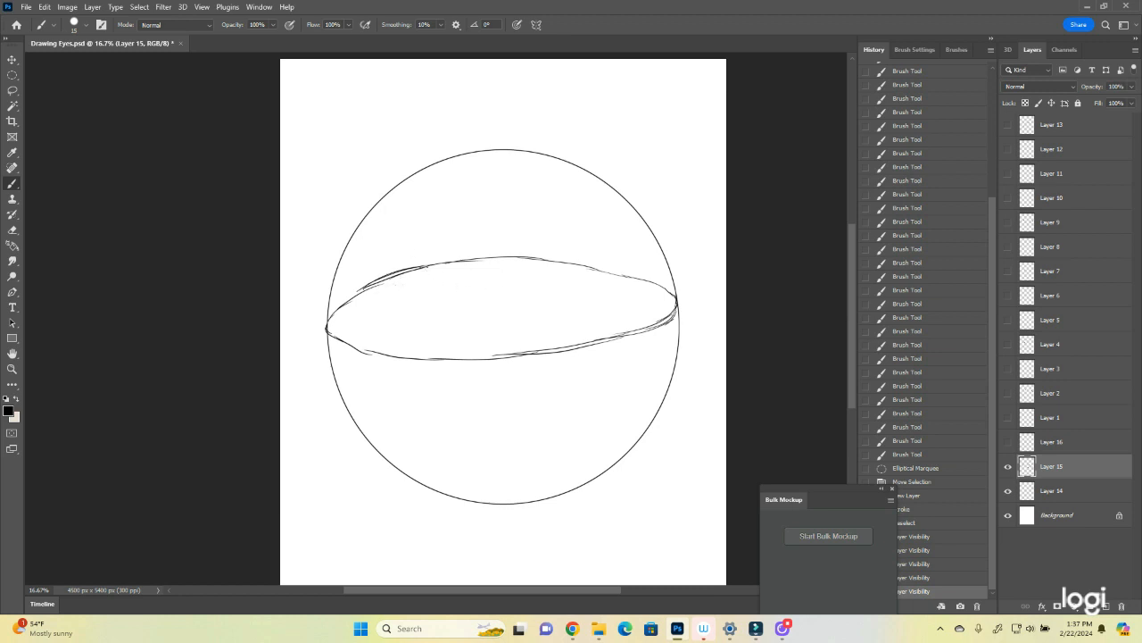
drag(327, 326, 340, 311)
mouse_move(331, 317)
mouse_down()
mouse_move(341, 311)
mouse_move(345, 341)
mouse_up()
drag(329, 331, 348, 342)
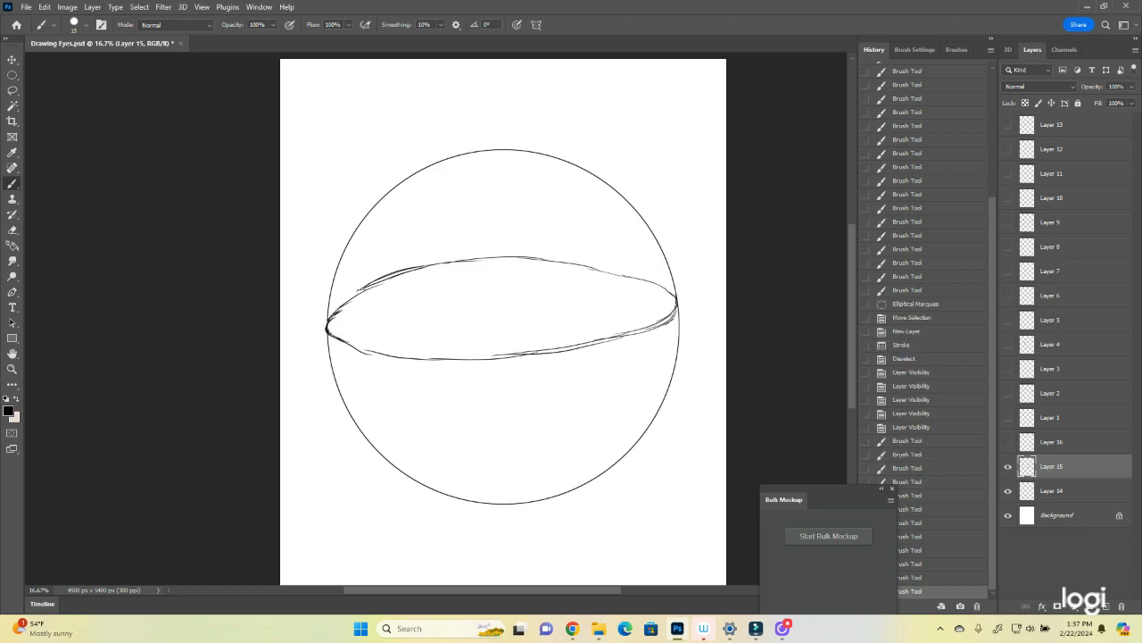
- Redraw the left part of the upper lid as a higher arch and erase the old line beneath it
mouse_move(364, 285)
mouse_down()
mouse_move(400, 270)
mouse_move(341, 305)
mouse_move(396, 276)
mouse_move(364, 287)
mouse_move(384, 276)
mouse_up()
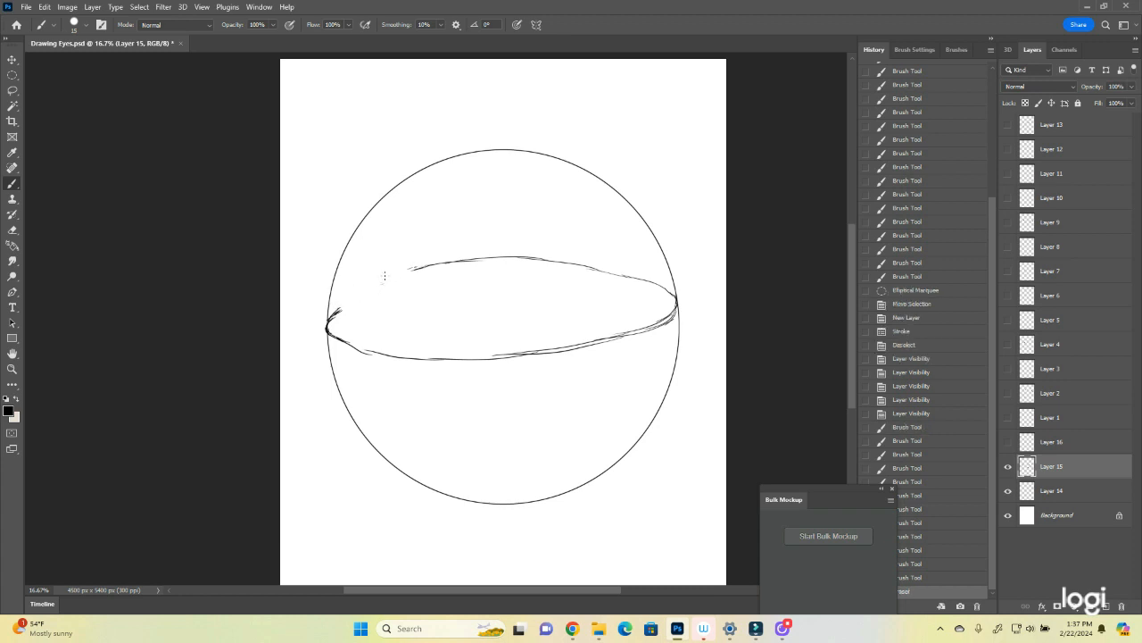
mouse_move(340, 311)
mouse_down()
mouse_move(423, 252)
mouse_move(400, 262)
mouse_move(452, 253)
mouse_move(409, 254)
mouse_move(534, 255)
mouse_up()
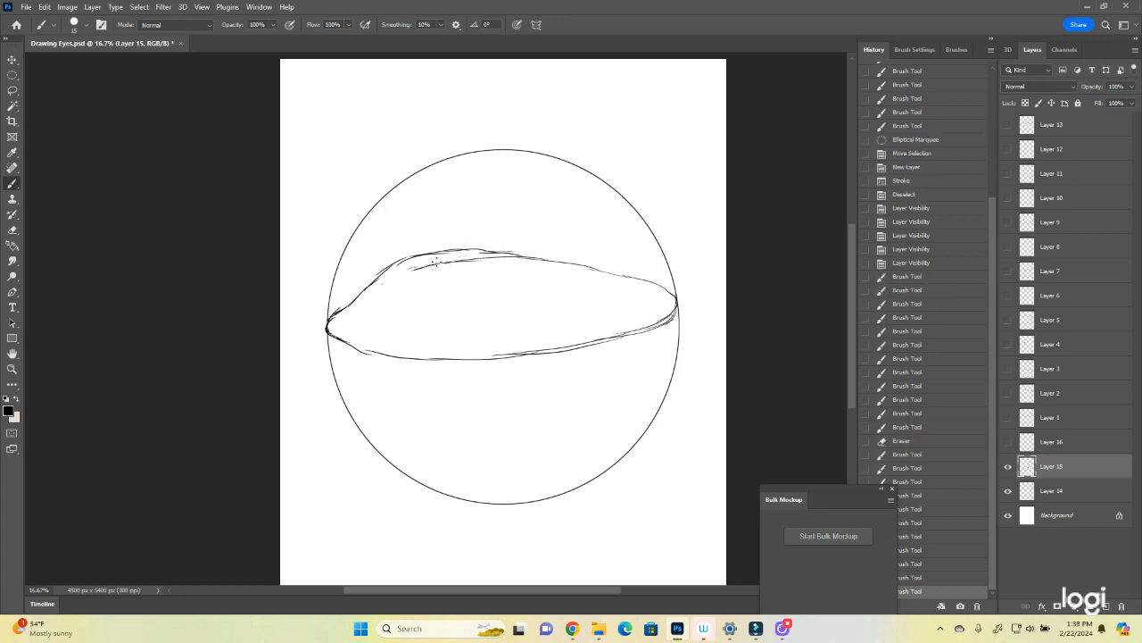
mouse_move(437, 266)
mouse_down()
mouse_move(412, 268)
mouse_move(494, 258)
mouse_up()
drag(430, 272, 352, 301)
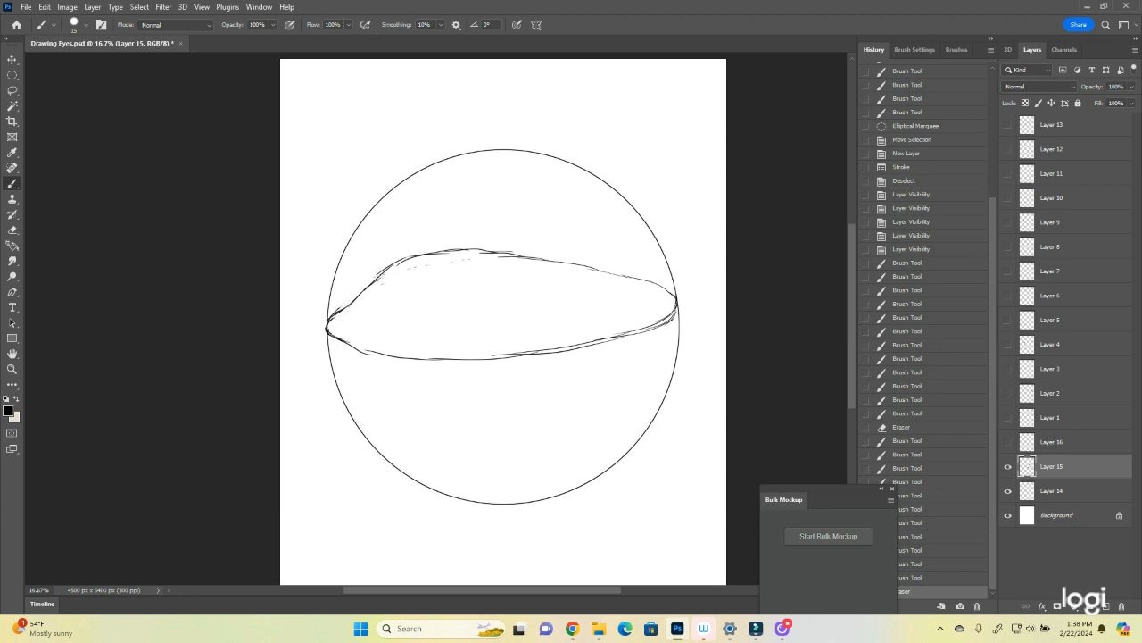
- Extend the raised upper lid line to the right corner of the eye and erase the old line below it
drag(398, 259, 416, 255)
mouse_move(403, 257)
mouse_down()
mouse_move(523, 243)
mouse_move(599, 261)
mouse_move(676, 299)
mouse_up()
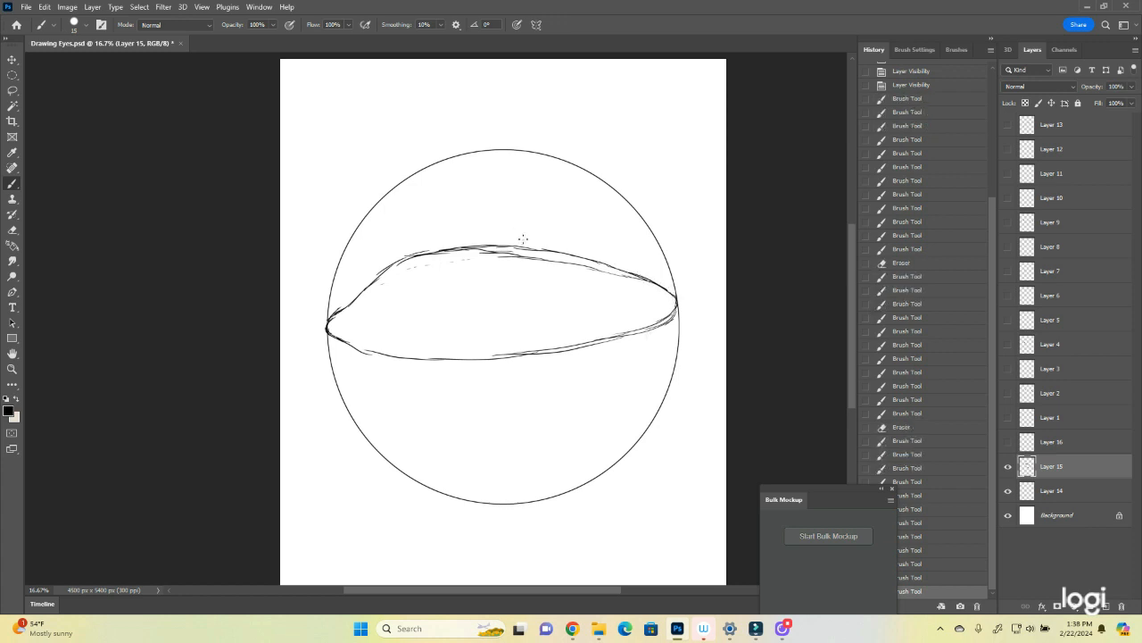
mouse_move(504, 257)
mouse_down()
mouse_move(493, 251)
mouse_move(644, 282)
mouse_up()
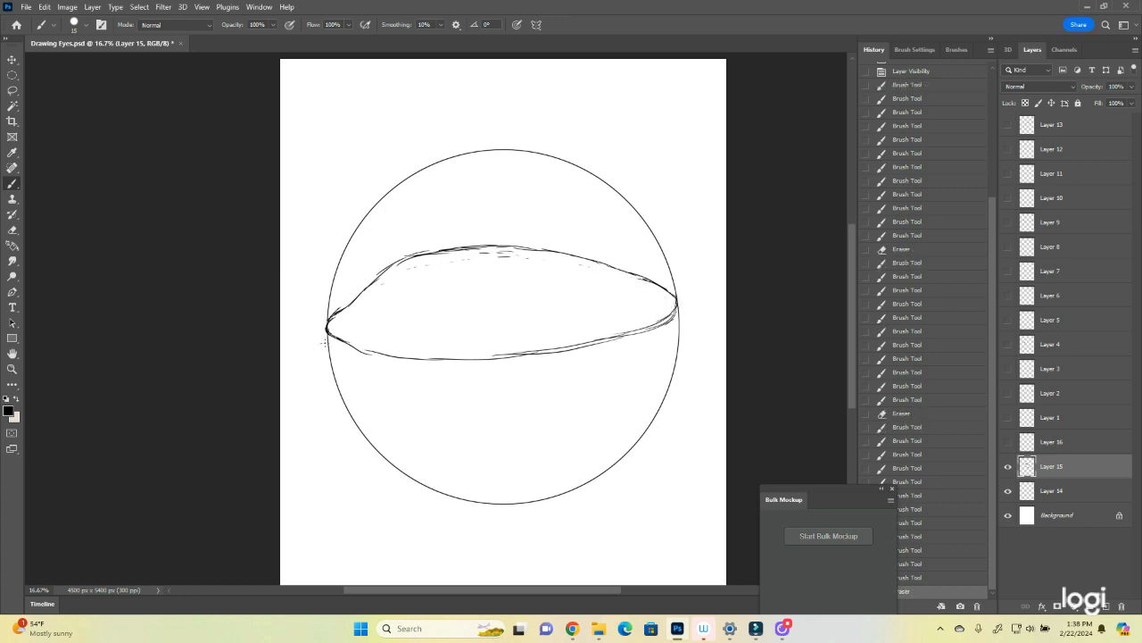
- Retrace the lower lid line from corner to corner and erase the stray strokes along it
mouse_move(340, 337)
mouse_down()
mouse_move(416, 363)
mouse_move(538, 354)
mouse_up()
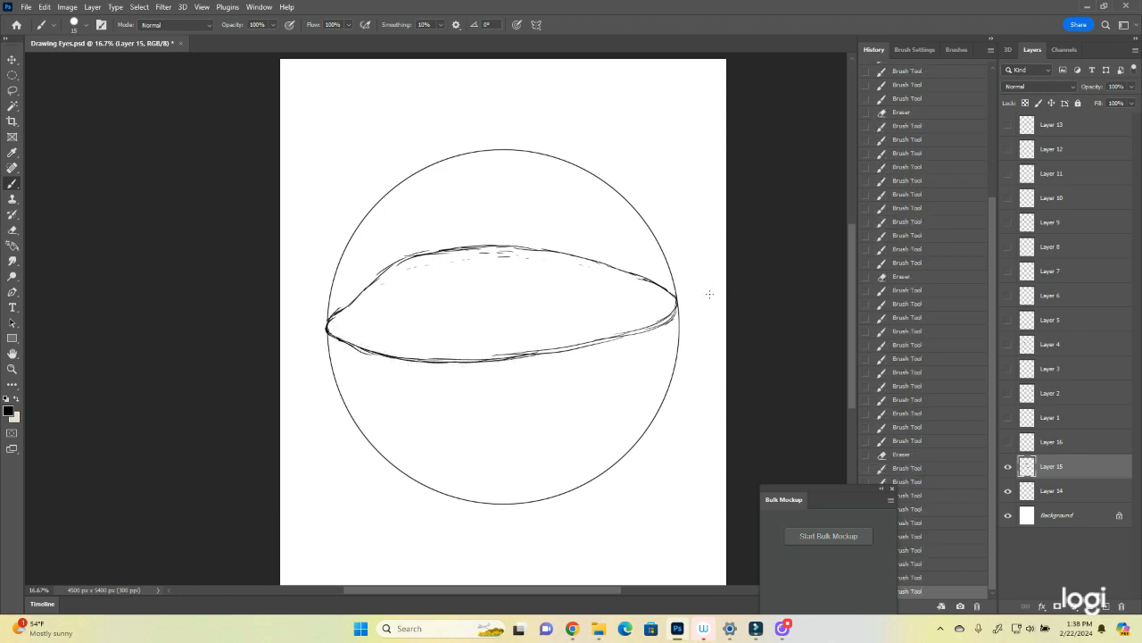
drag(681, 308, 619, 335)
drag(623, 335, 524, 355)
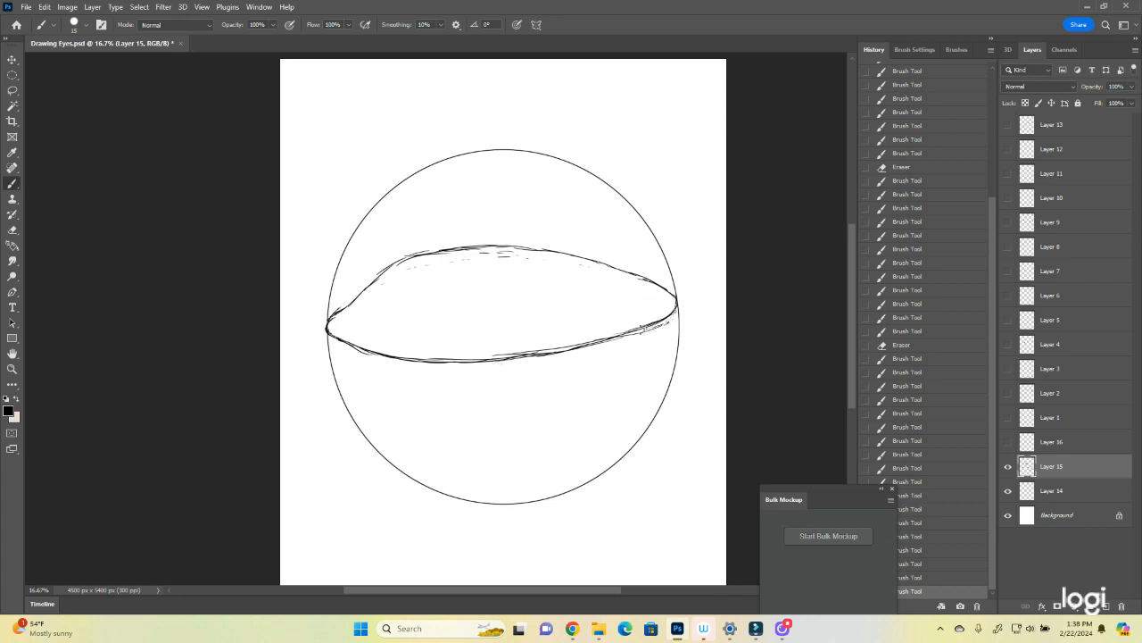
mouse_move(642, 330)
mouse_down()
mouse_move(673, 319)
mouse_move(585, 348)
mouse_up()
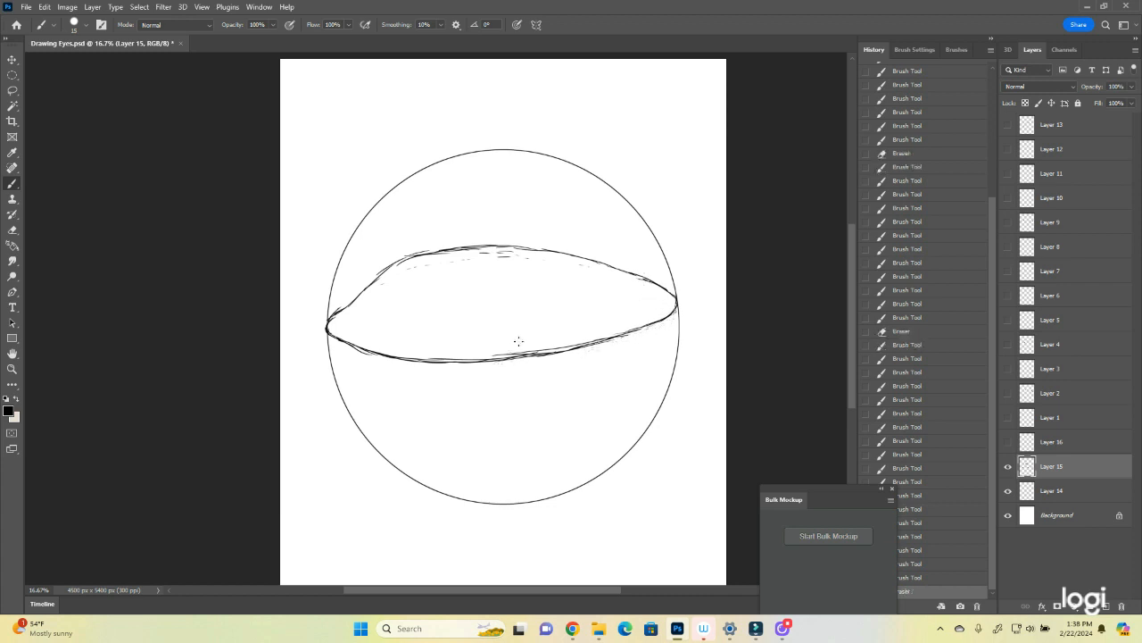
drag(502, 353, 572, 348)
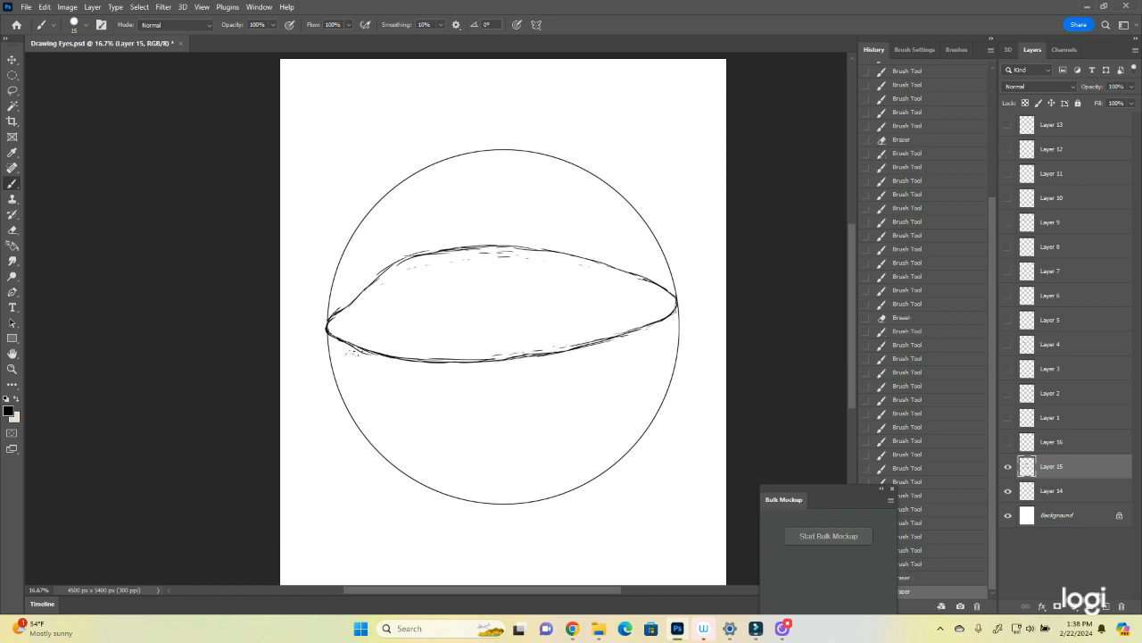
drag(368, 356, 379, 360)
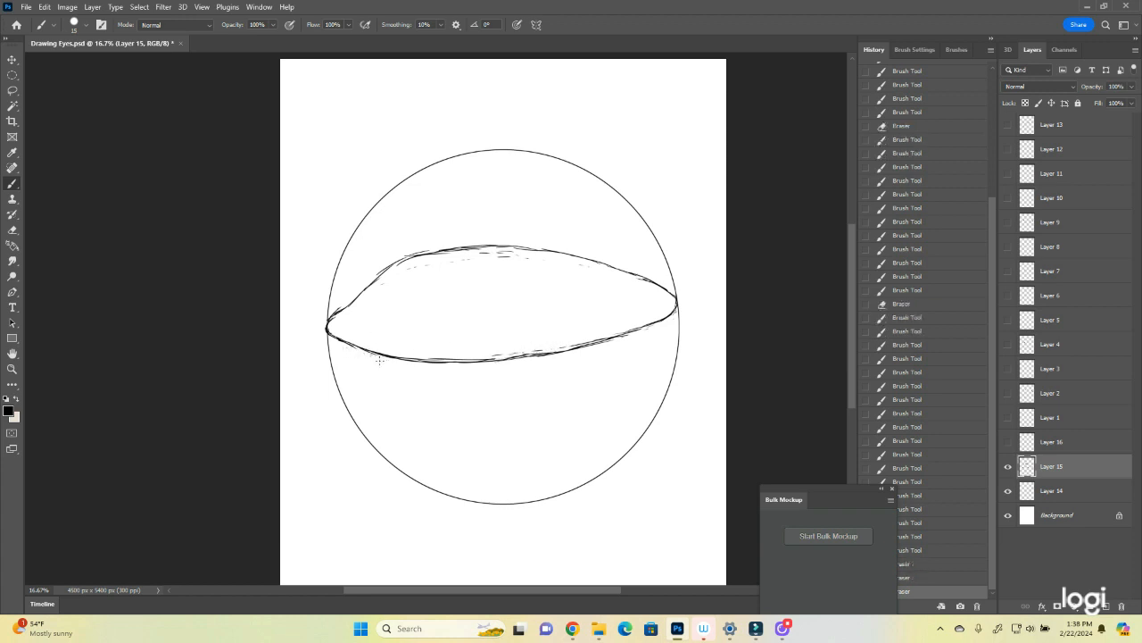
- Hide the guide circle on Layer 14 and draw a short curved tear duct line inside the eye's left corner
click(1009, 491)
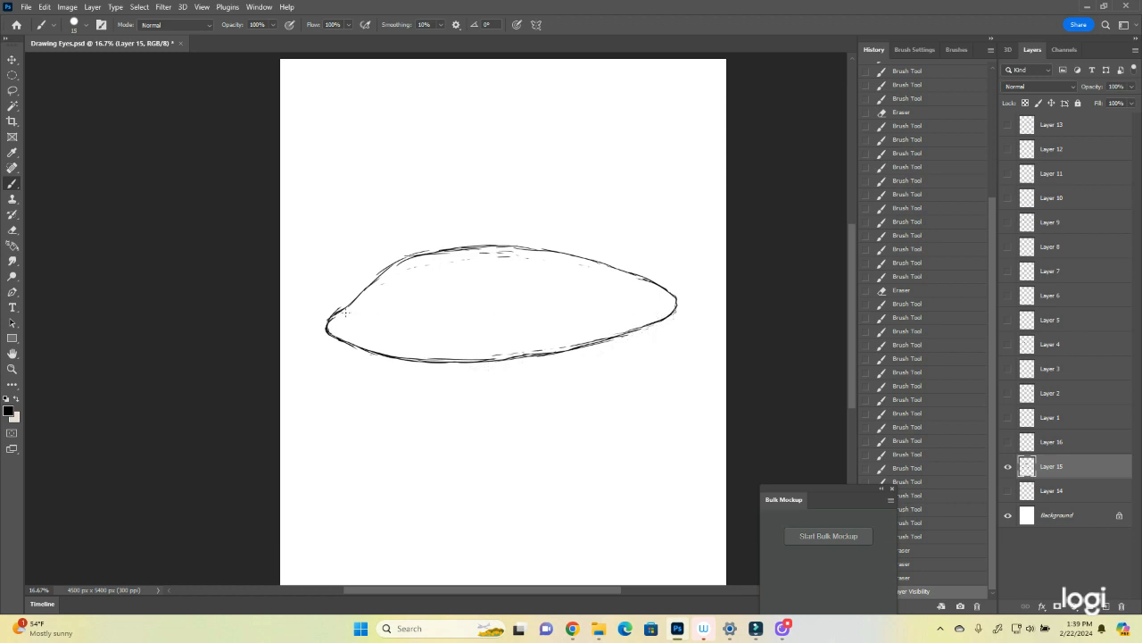
mouse_move(345, 311)
mouse_down()
mouse_move(348, 338)
mouse_move(348, 323)
mouse_up()
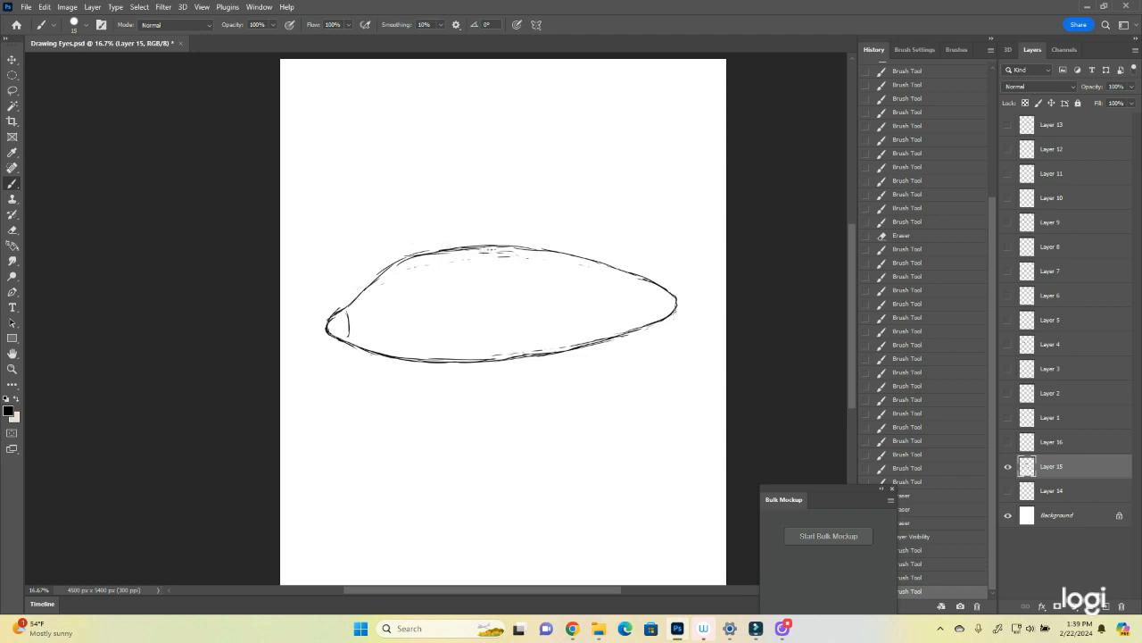
- Sketch the upper eyelid crease as a curve running just above the upper lid from left corner to right corner
drag(330, 300, 336, 294)
drag(336, 295, 438, 233)
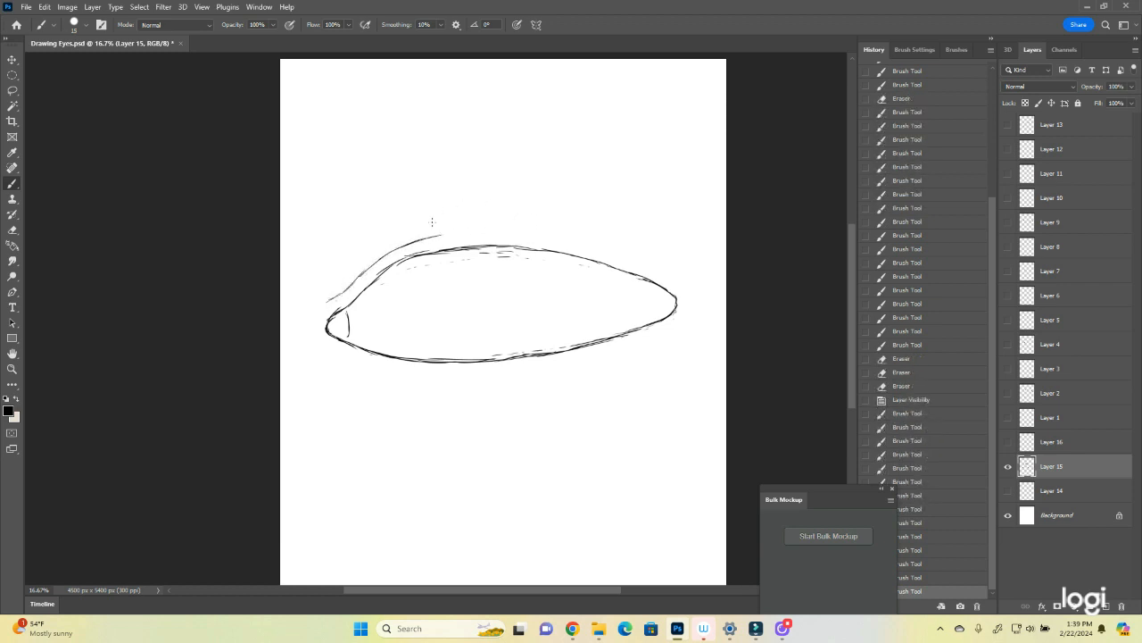
mouse_move(476, 234)
mouse_down()
mouse_move(564, 240)
mouse_move(528, 230)
mouse_move(501, 228)
mouse_move(684, 275)
mouse_up()
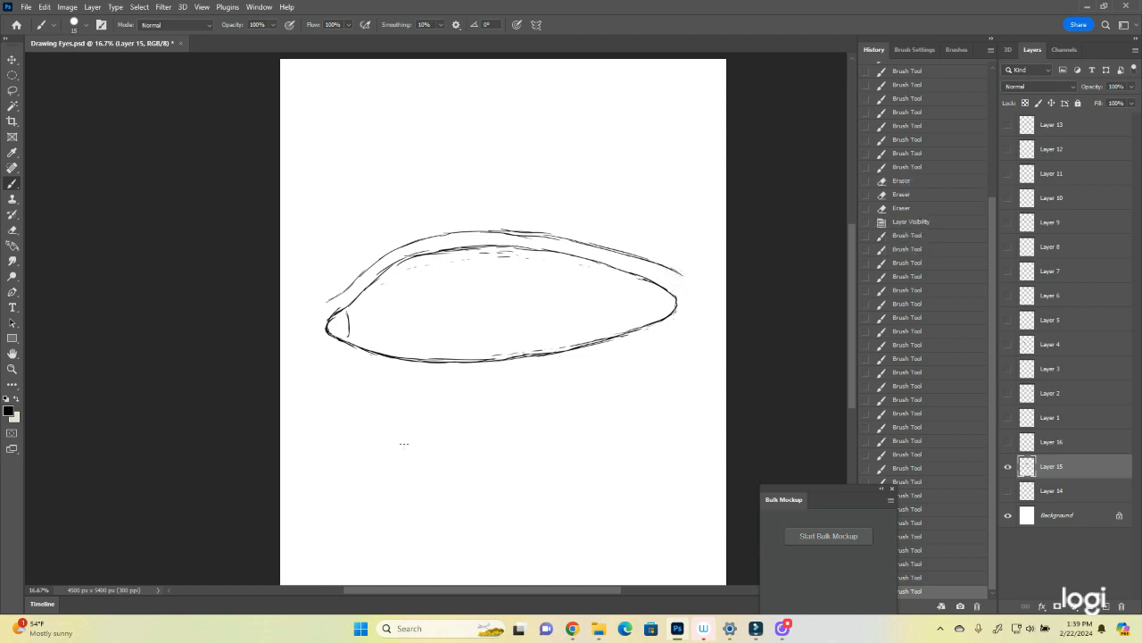
- Sketch a lower eyelid crease curving down below the eye's left corner and short crease strokes beneath its right corner
drag(340, 350, 382, 391)
drag(341, 353, 412, 410)
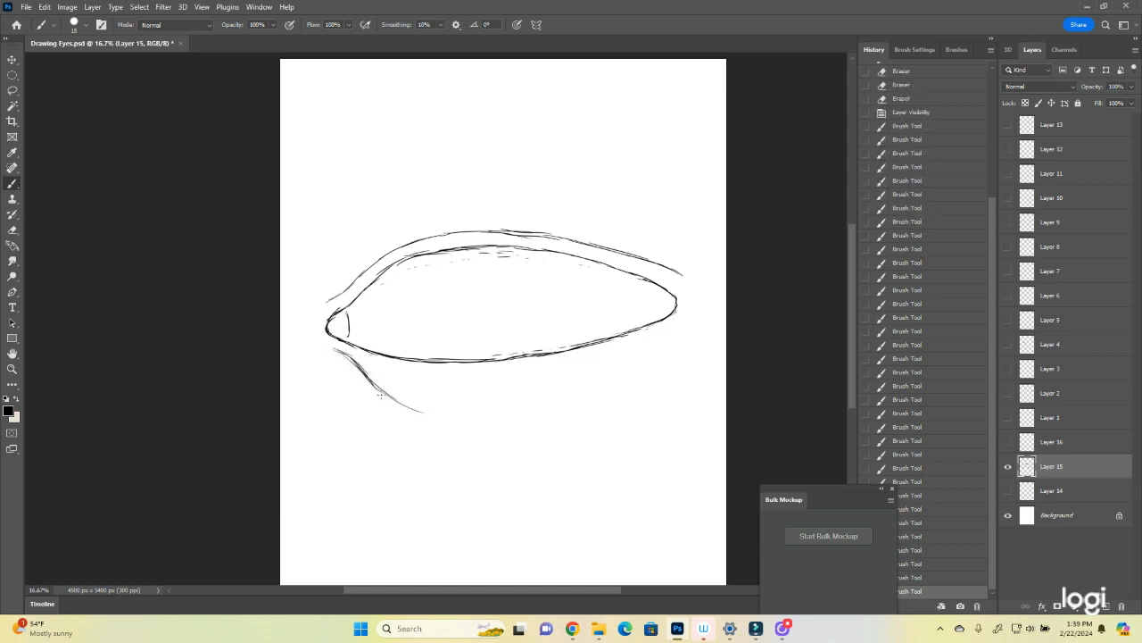
drag(366, 379, 451, 418)
mouse_move(384, 397)
mouse_down()
mouse_move(456, 420)
mouse_move(432, 408)
mouse_up()
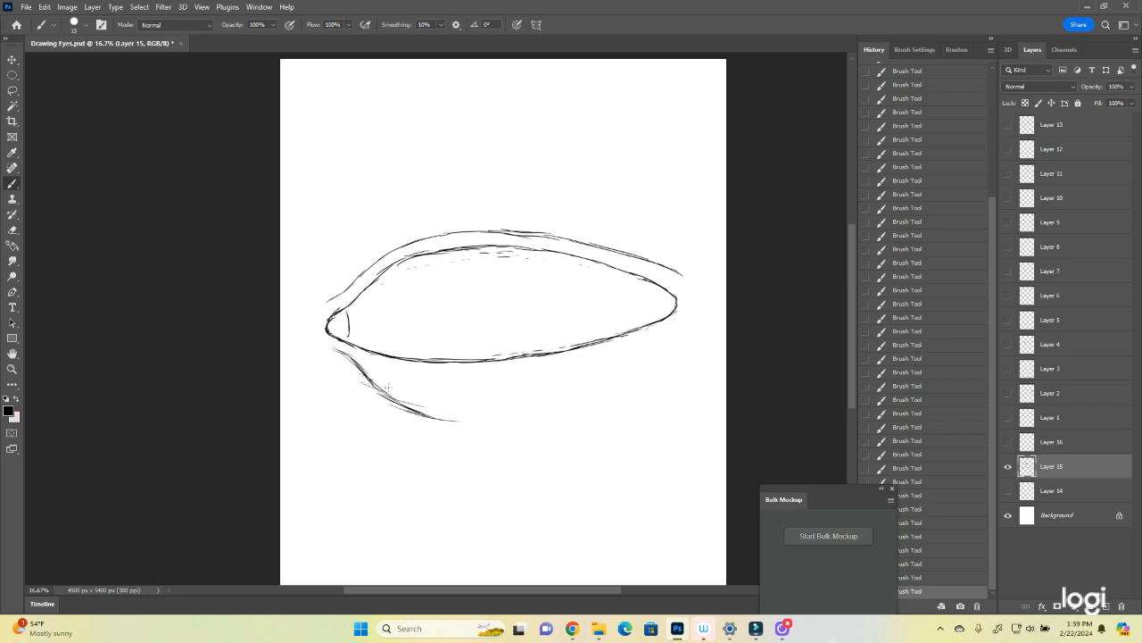
drag(362, 373, 392, 389)
drag(676, 319, 668, 343)
- Sketch the iris's left and right sides freehand between the lids on a new layer, and hide that layer
click(1106, 607)
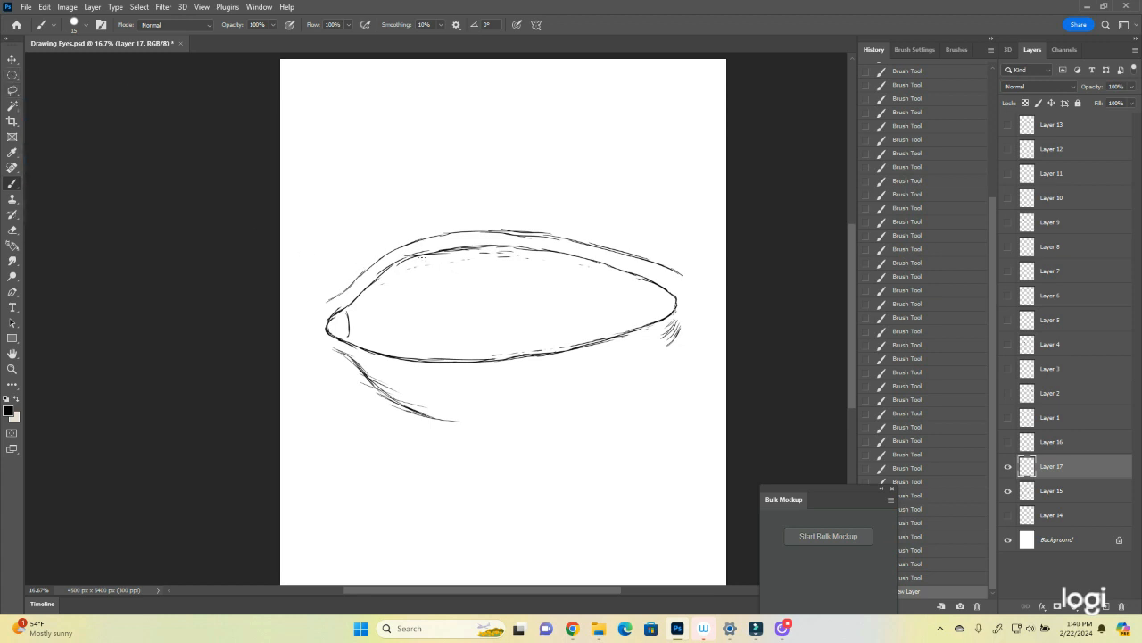
click(411, 284)
mouse_move(419, 262)
mouse_down()
mouse_move(404, 296)
mouse_move(417, 354)
mouse_up()
drag(554, 256, 571, 320)
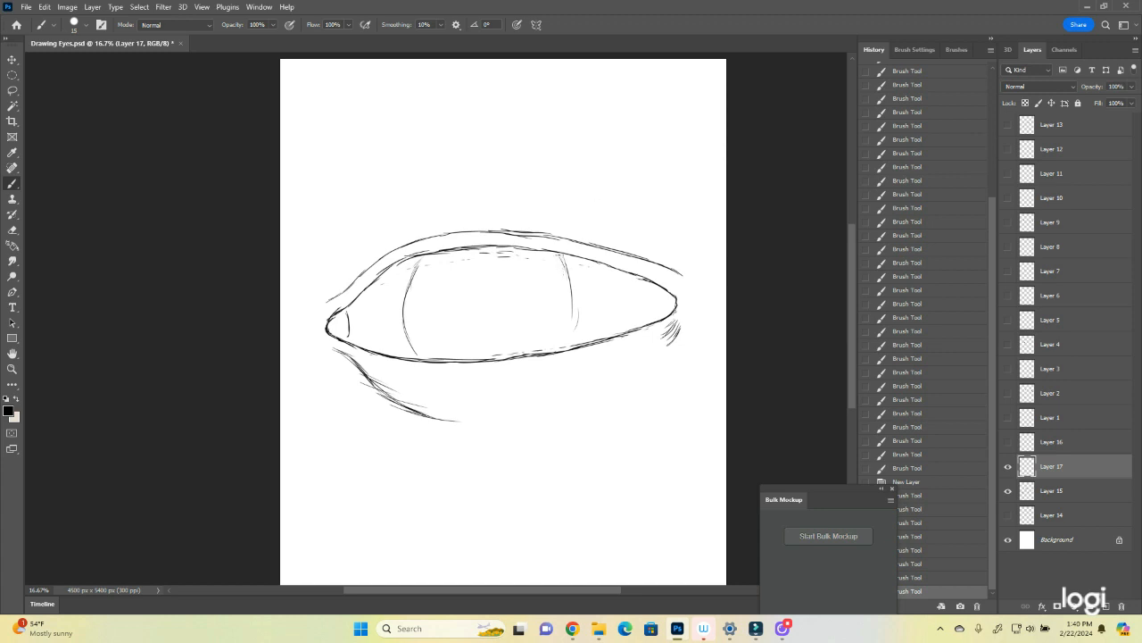
drag(561, 258, 570, 339)
drag(573, 330, 545, 355)
click(1008, 466)
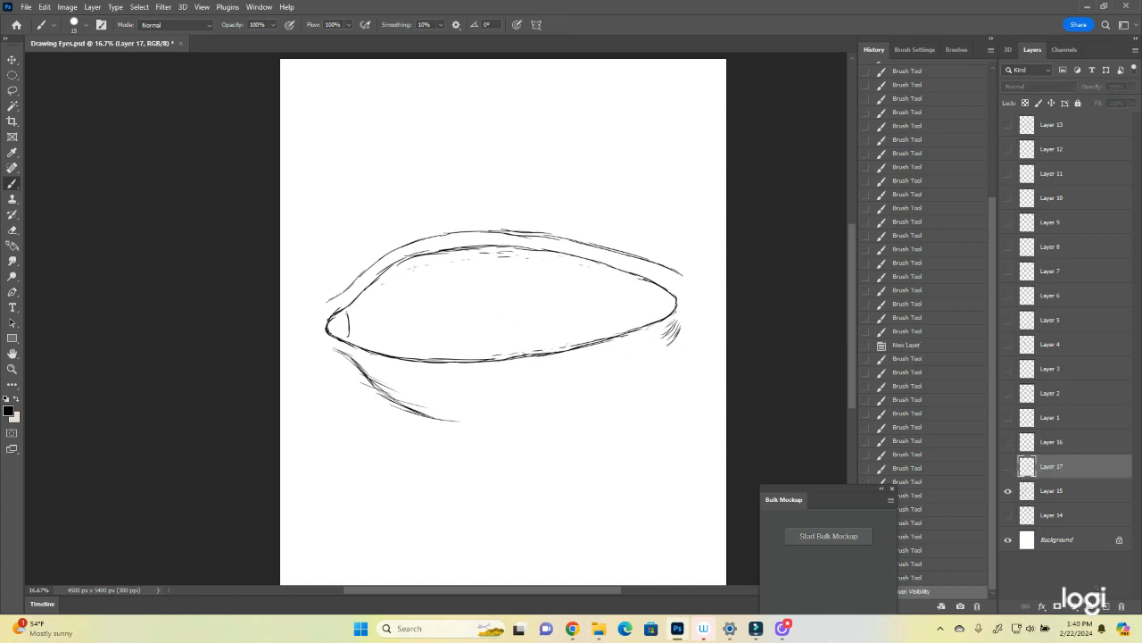
- Add a new layer and place a circular iris selection mid-eye, extending slightly above the upper lid and below the lower lid
click(1106, 606)
click(12, 75)
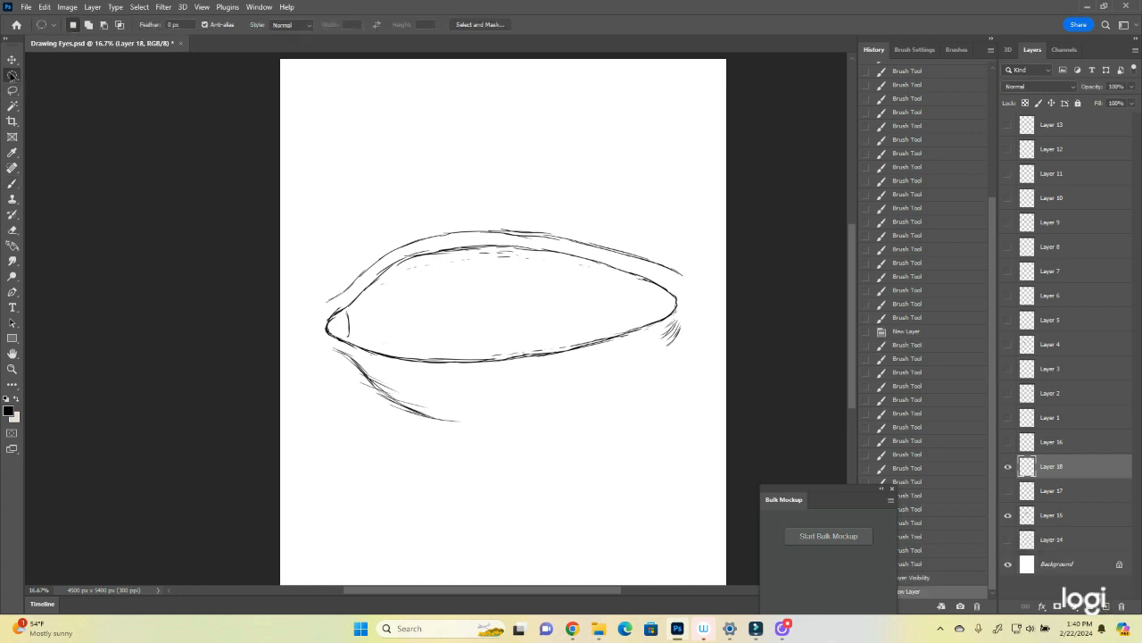
drag(419, 217, 566, 393)
drag(509, 330, 513, 318)
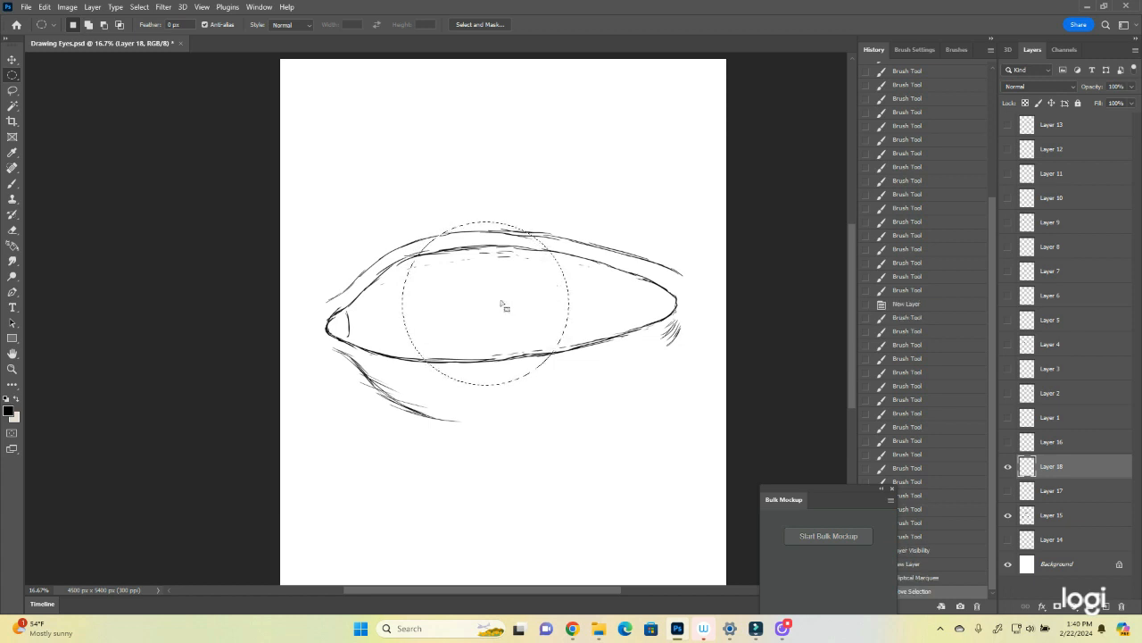
- Stroke the iris selection with a 7 px black line on the outside and deselect it
click(44, 7)
click(62, 205)
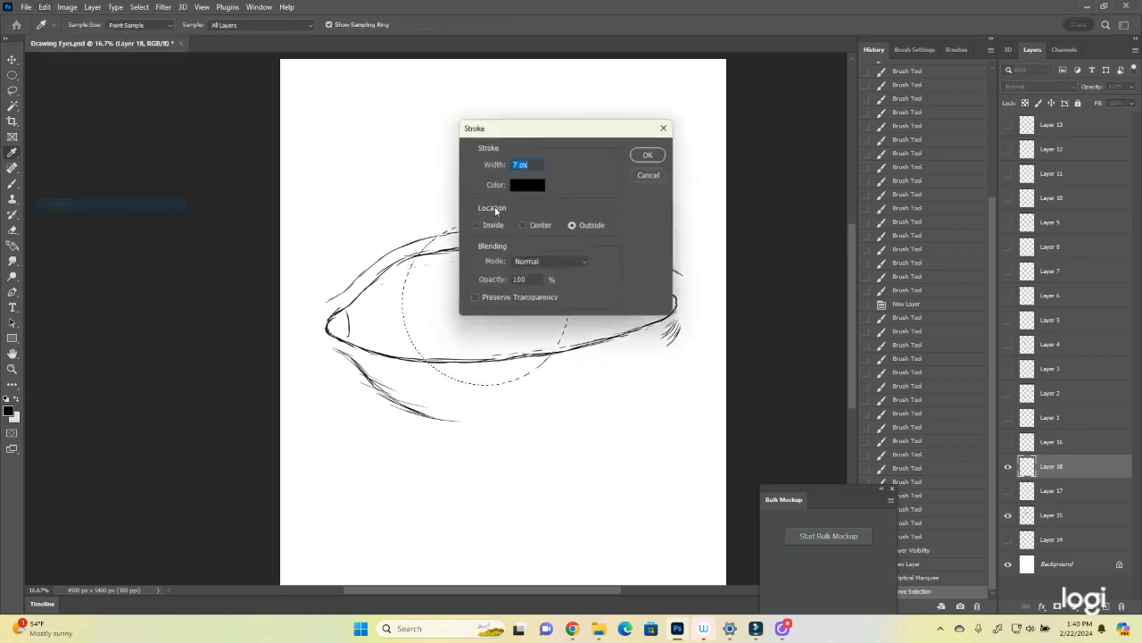
click(649, 156)
click(140, 8)
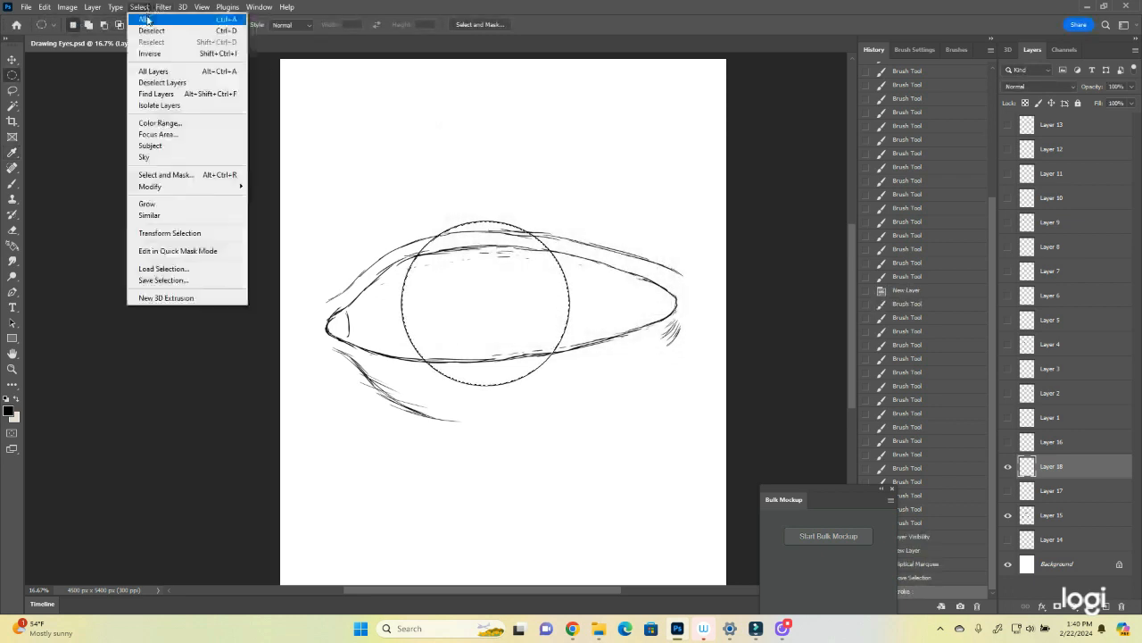
click(151, 31)
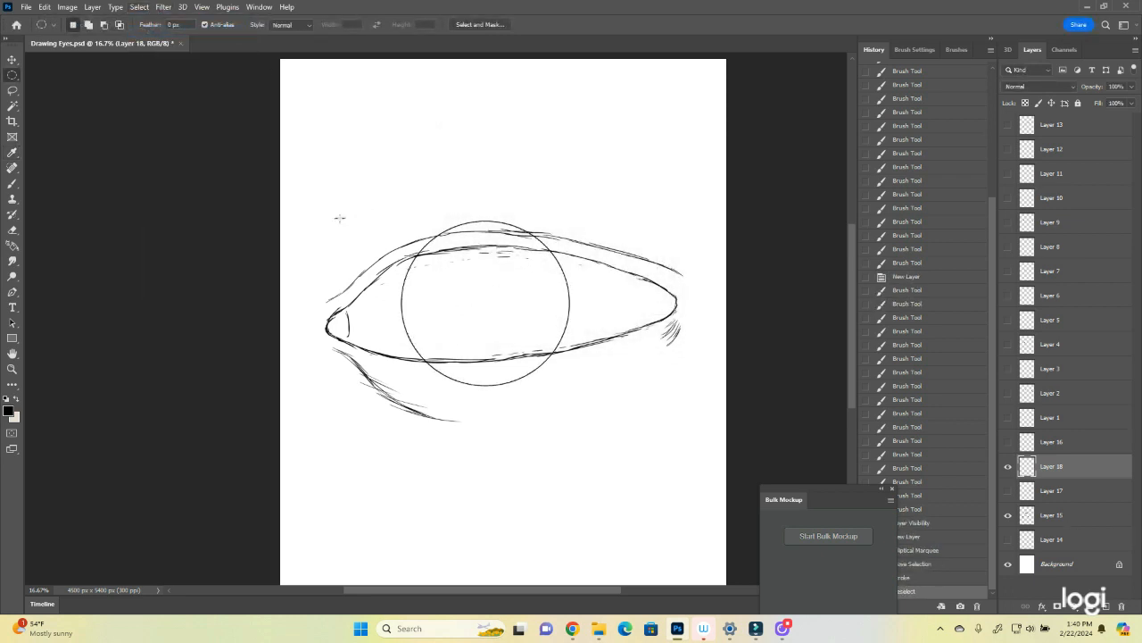
- Lasso and delete the parts of the iris circle that extend above the upper lid and below the lower lid
click(12, 90)
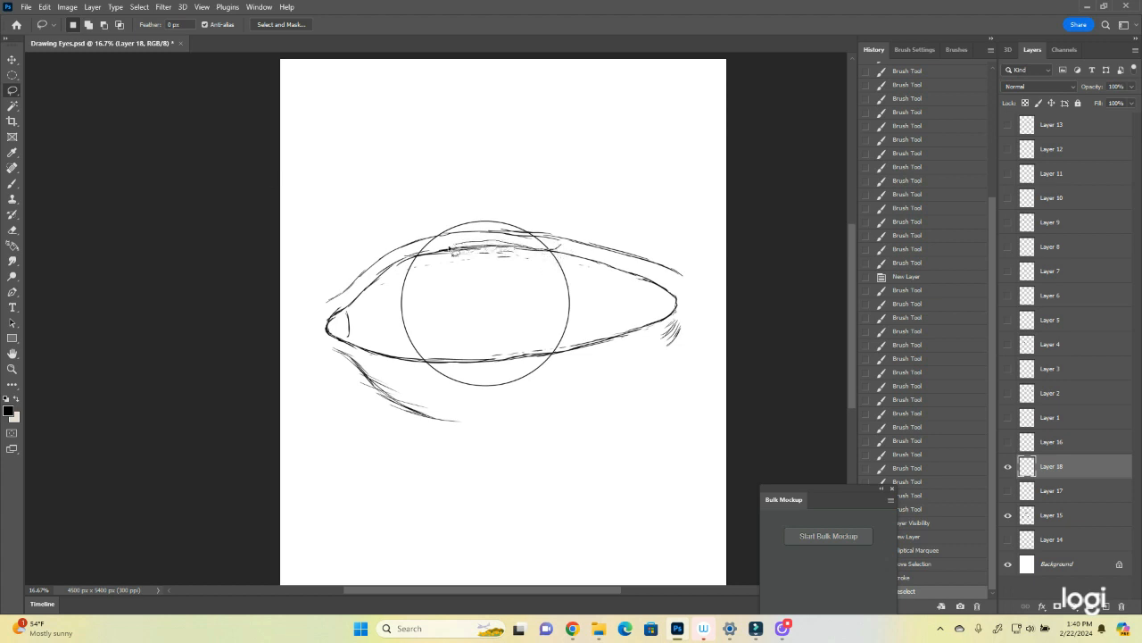
mouse_move(423, 257)
mouse_down()
mouse_move(554, 208)
mouse_move(555, 239)
mouse_up()
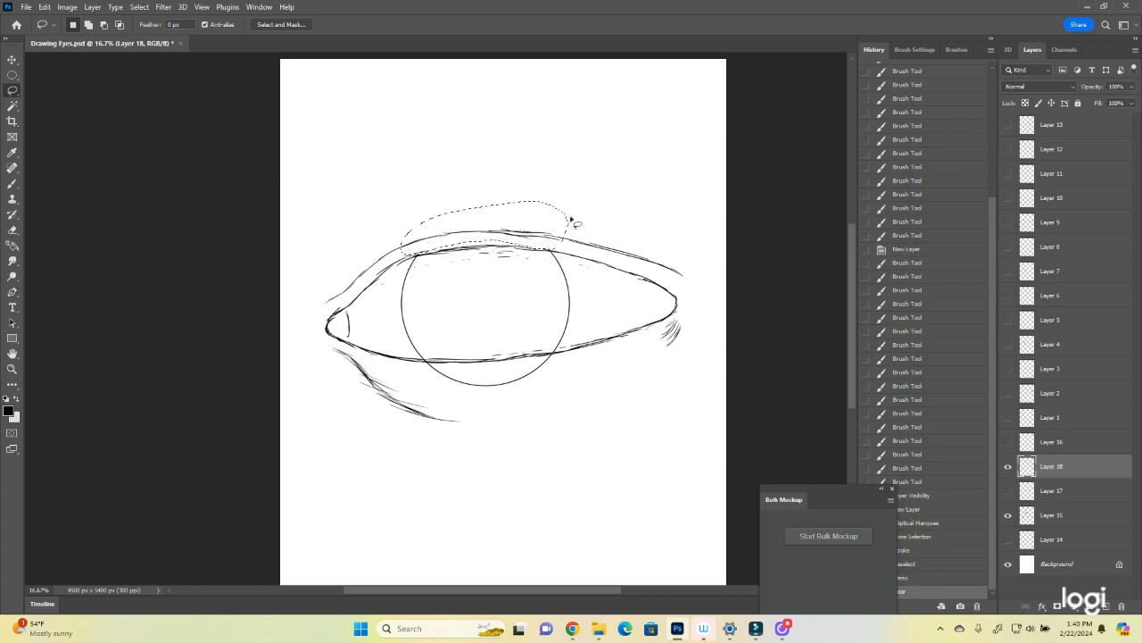
key(ctrl+d)
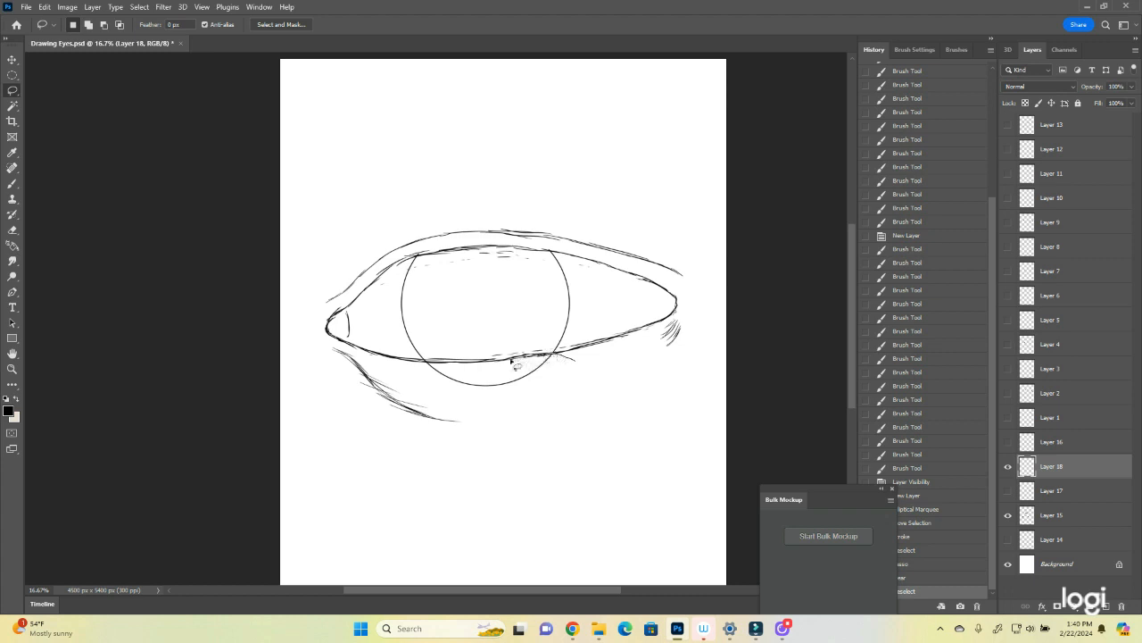
mouse_move(454, 370)
mouse_down()
mouse_move(416, 363)
mouse_move(468, 412)
mouse_move(570, 361)
mouse_up()
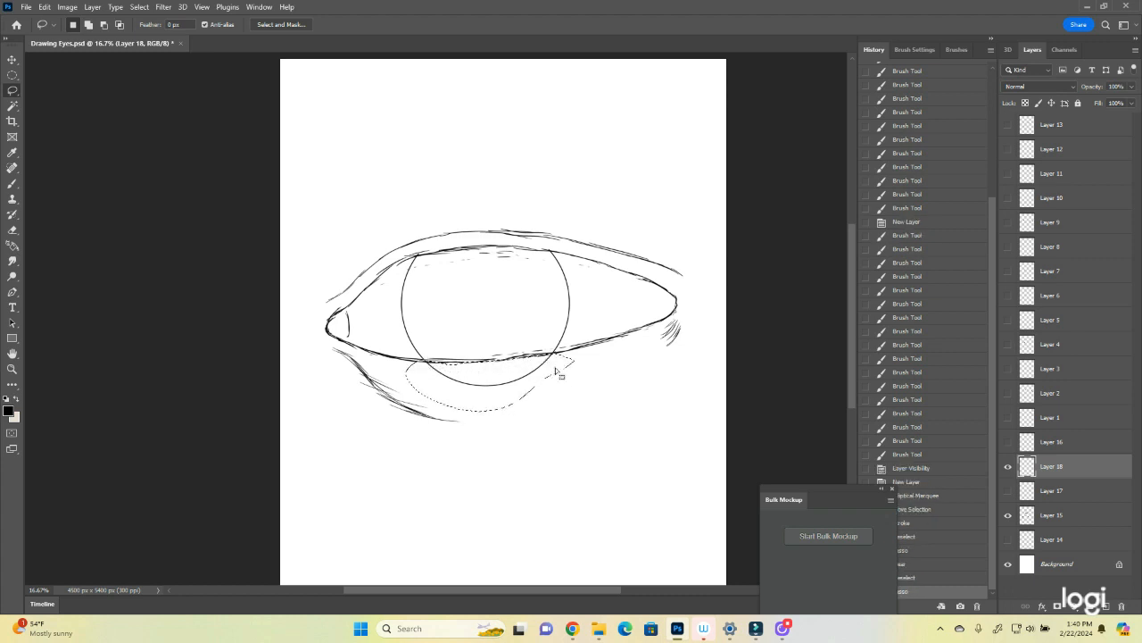
key(Delete)
key(ctrl+d)
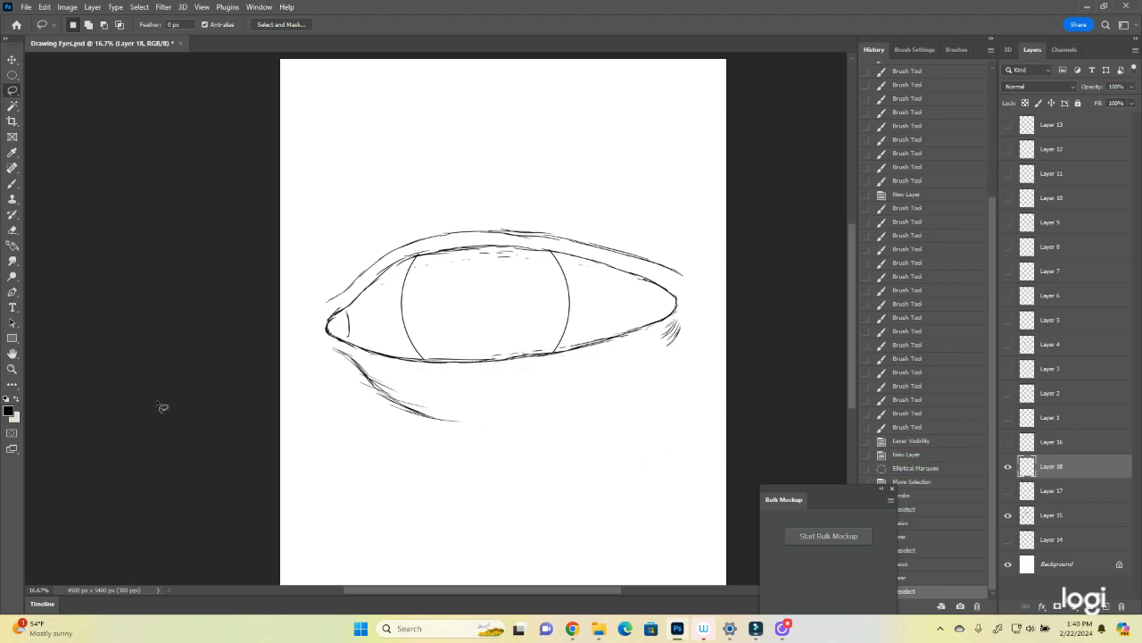
click(14, 368)
drag(469, 320, 452, 317)
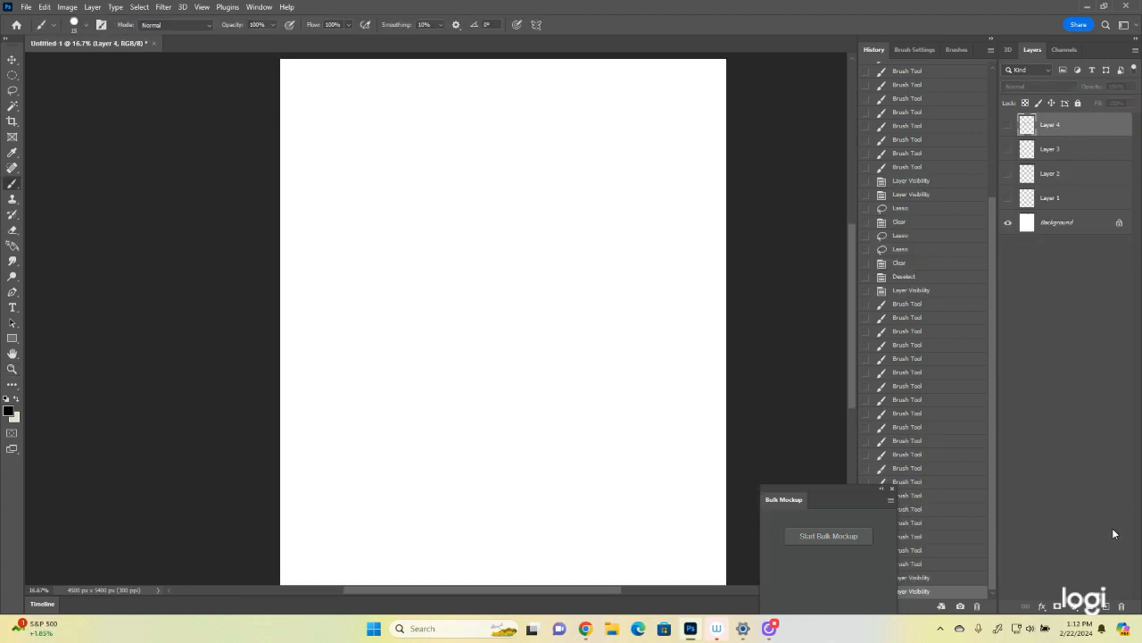
- On a new layer in the Untitled-1 document, outline a circle near the page's right side with a 7 px black outside stroke
click(1106, 606)
click(13, 75)
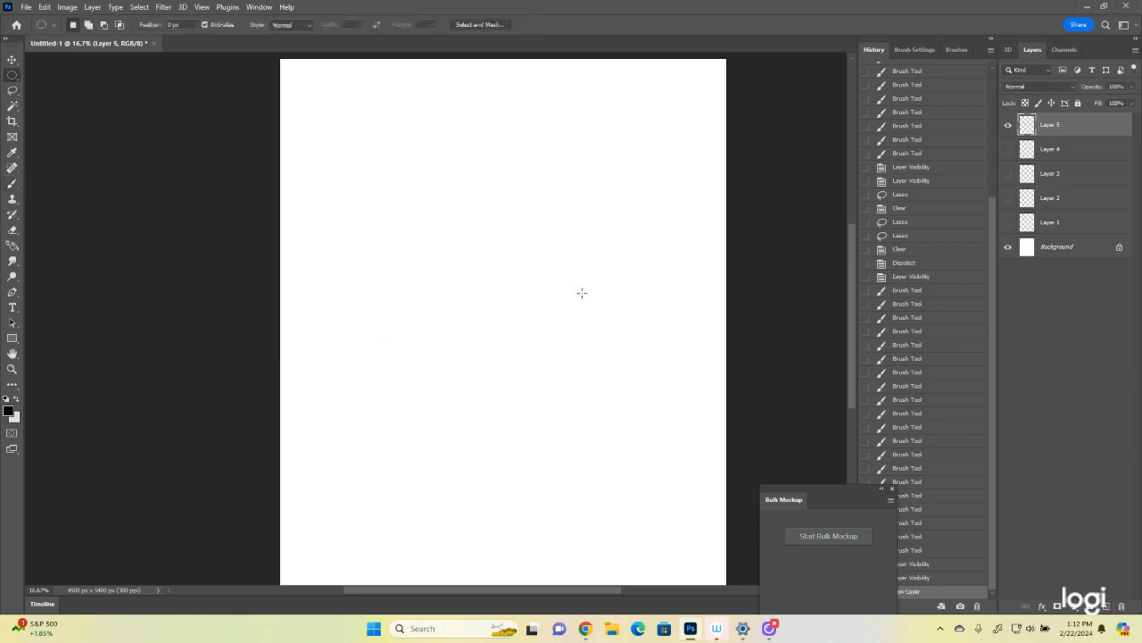
drag(548, 233, 672, 361)
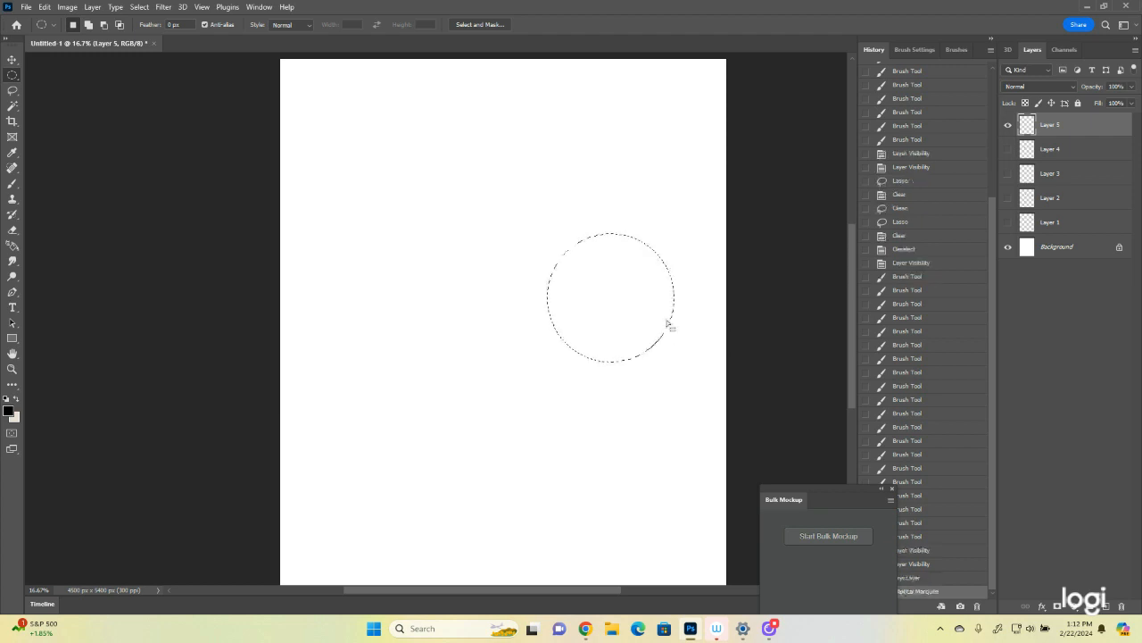
drag(649, 314, 662, 290)
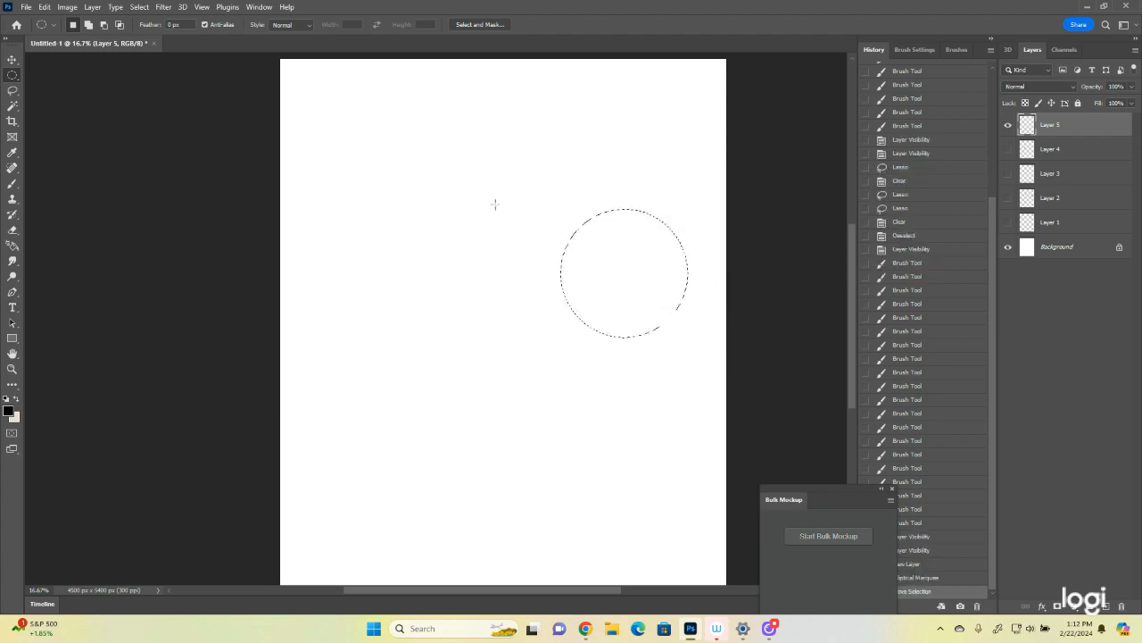
click(44, 6)
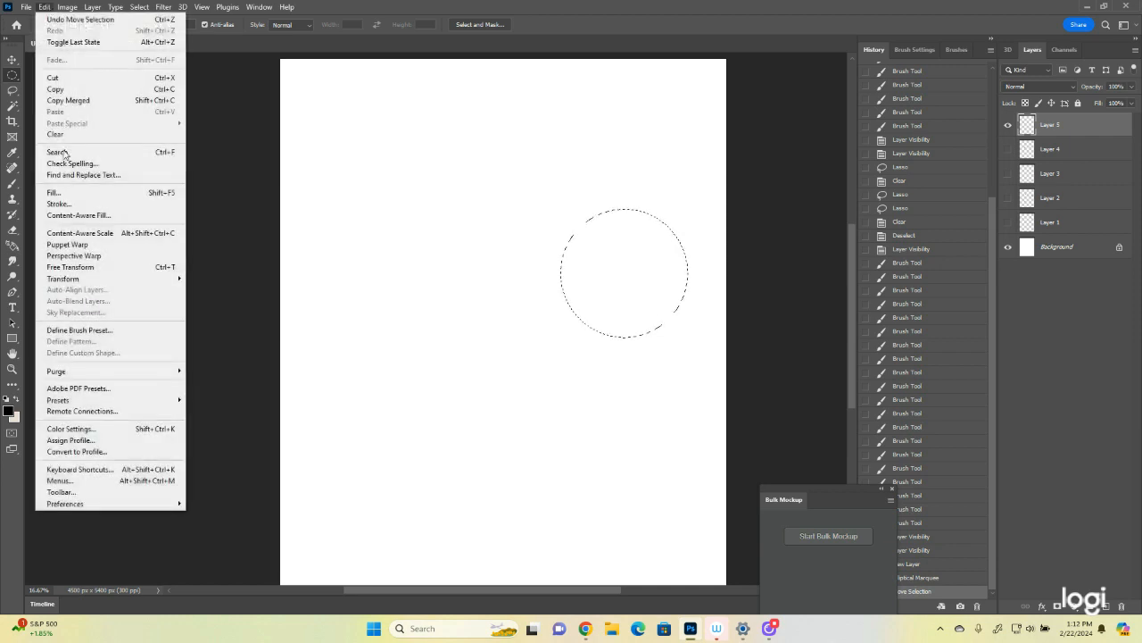
click(63, 207)
click(648, 154)
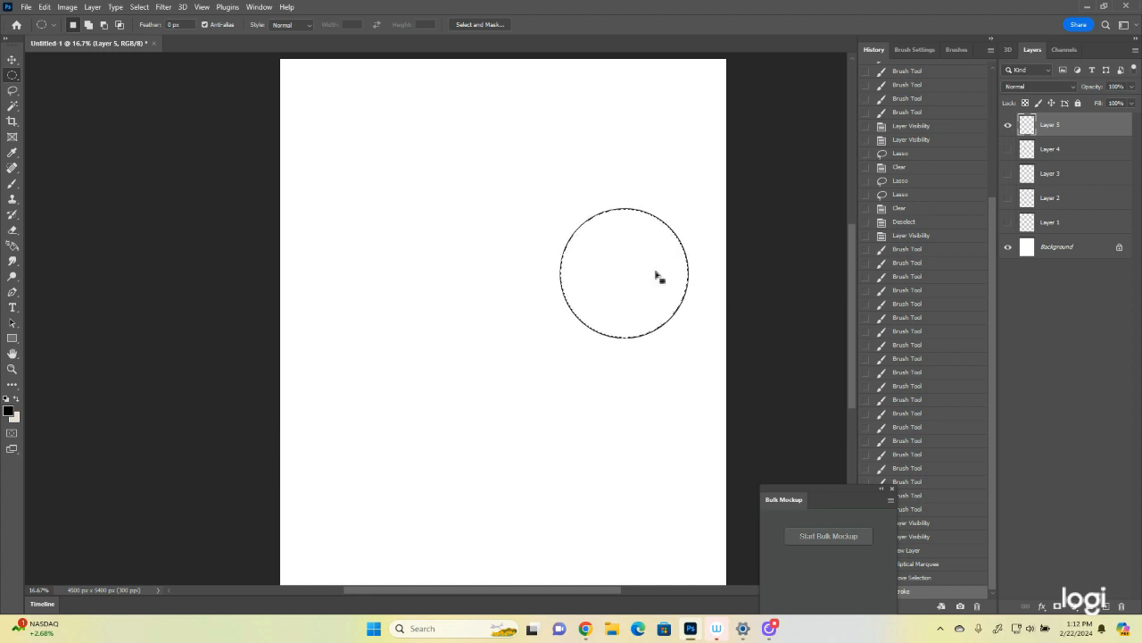
- Move the circular selection left until it touches the edge of the outlined circle
drag(656, 276, 529, 275)
click(44, 7)
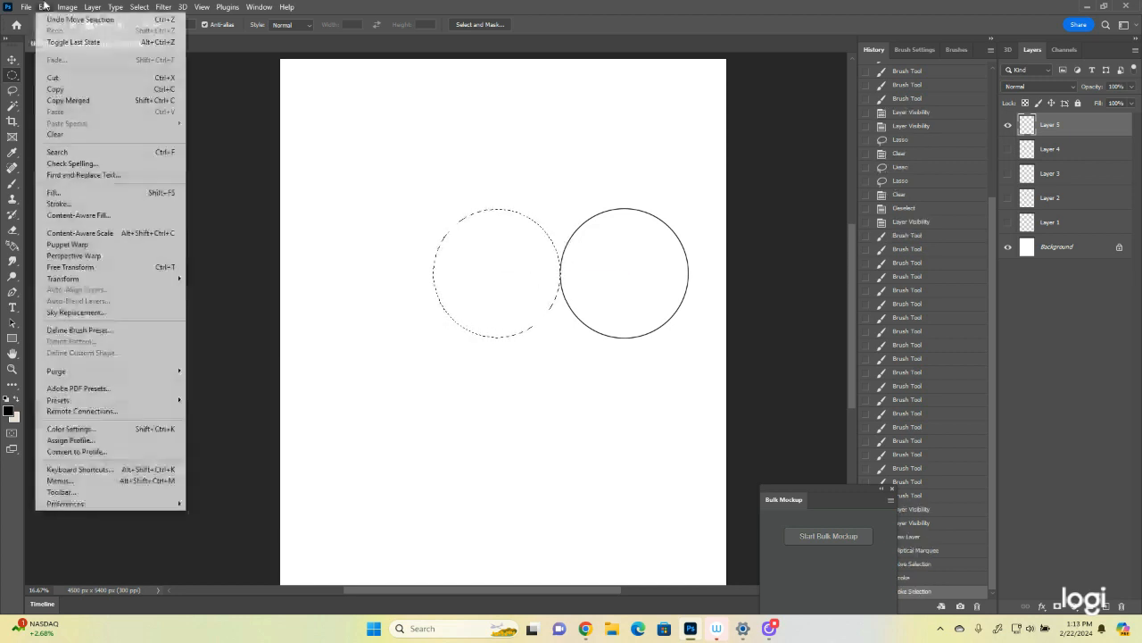
click(59, 204)
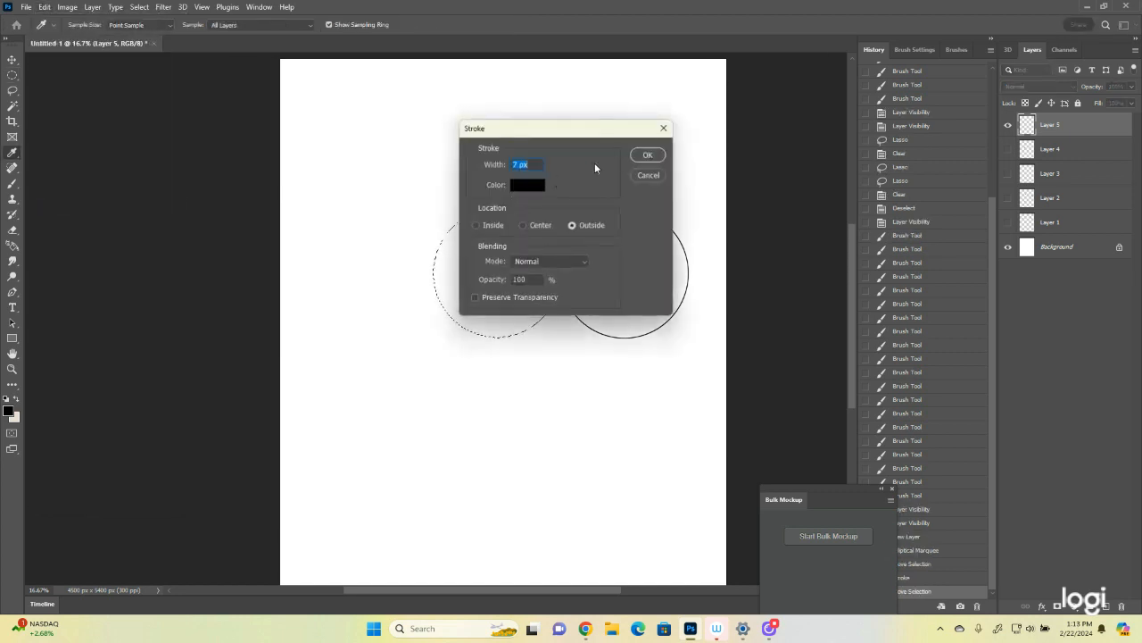
click(649, 176)
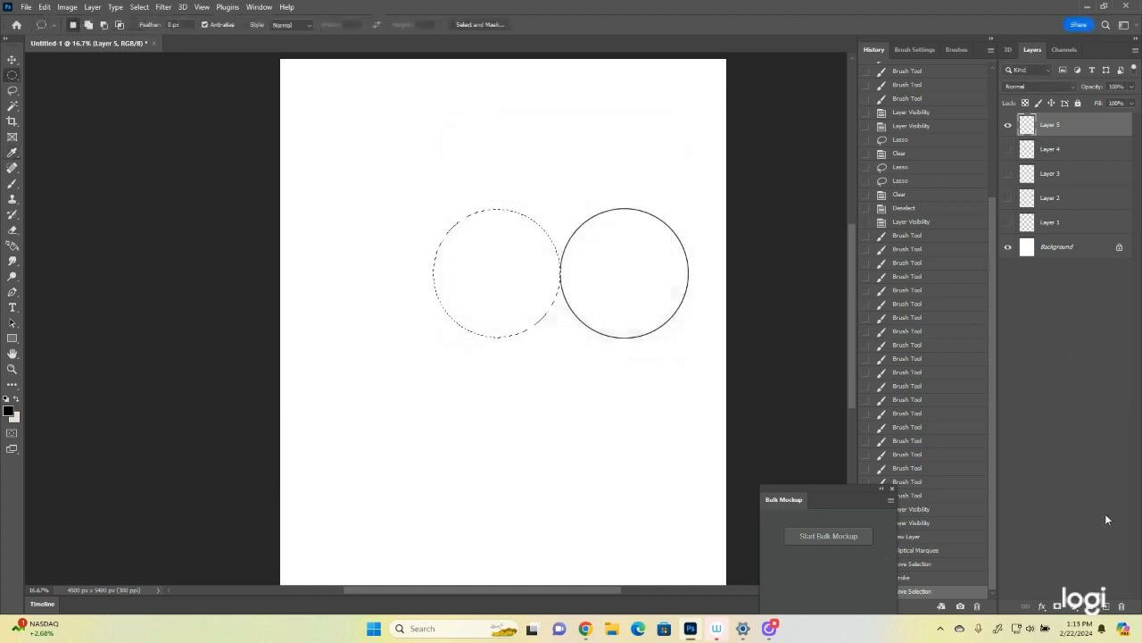
- Add a new layer and stroke the moved selection on it to make the middle circle
click(1105, 606)
click(44, 7)
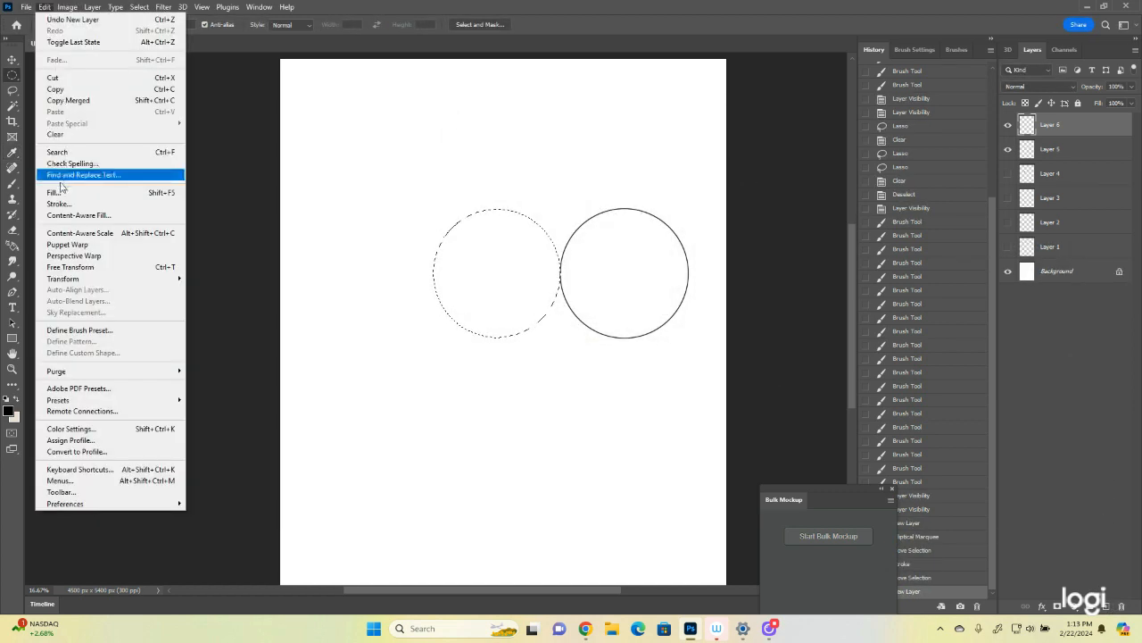
click(64, 205)
click(650, 156)
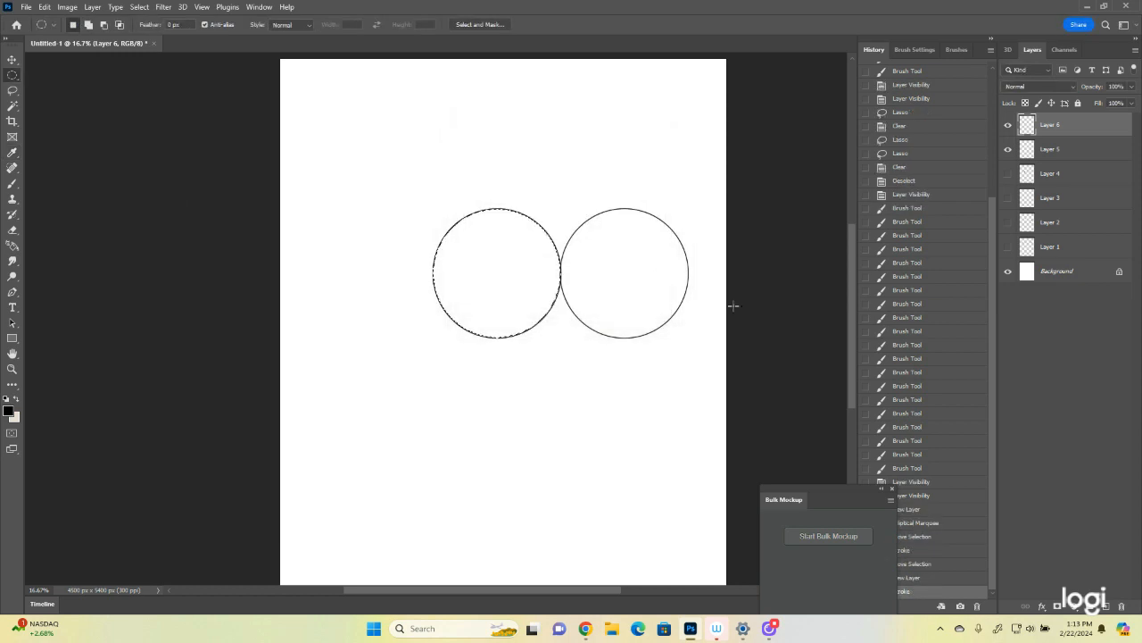
- On a new layer, outline a third touching circle left of the middle one with a 7 px black outside stroke and deselect
click(1105, 606)
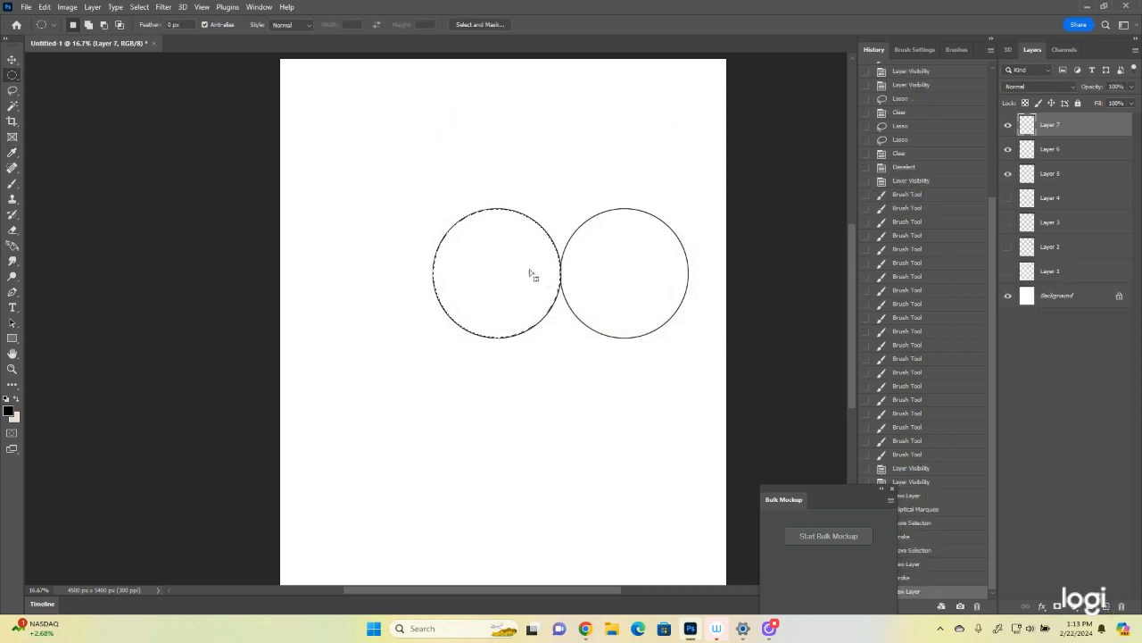
drag(507, 271, 399, 273)
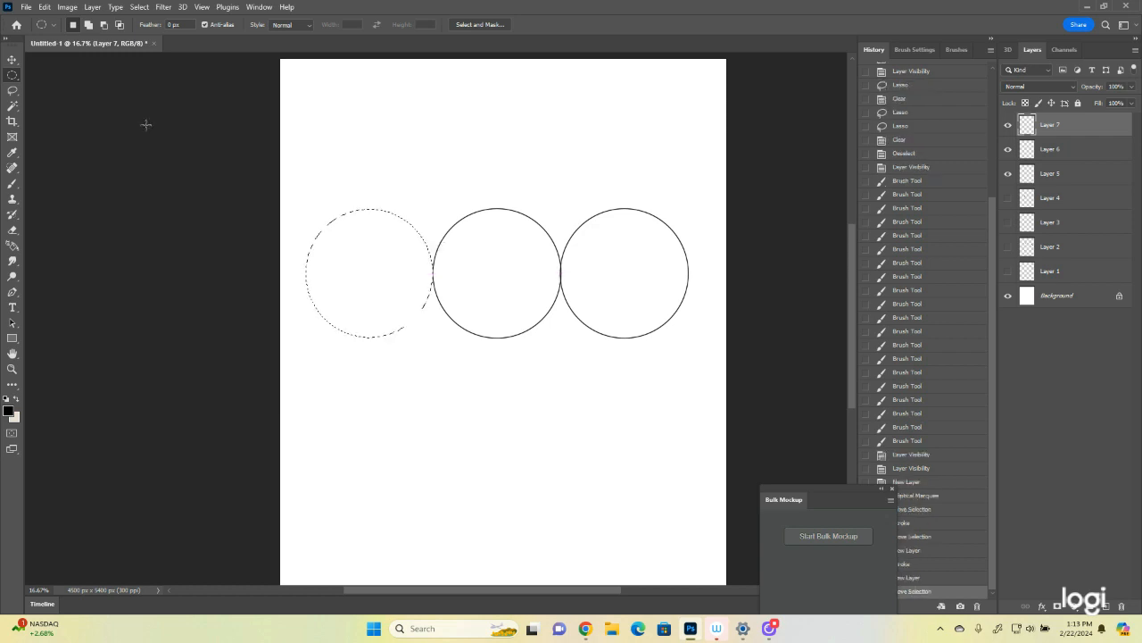
click(44, 7)
click(63, 205)
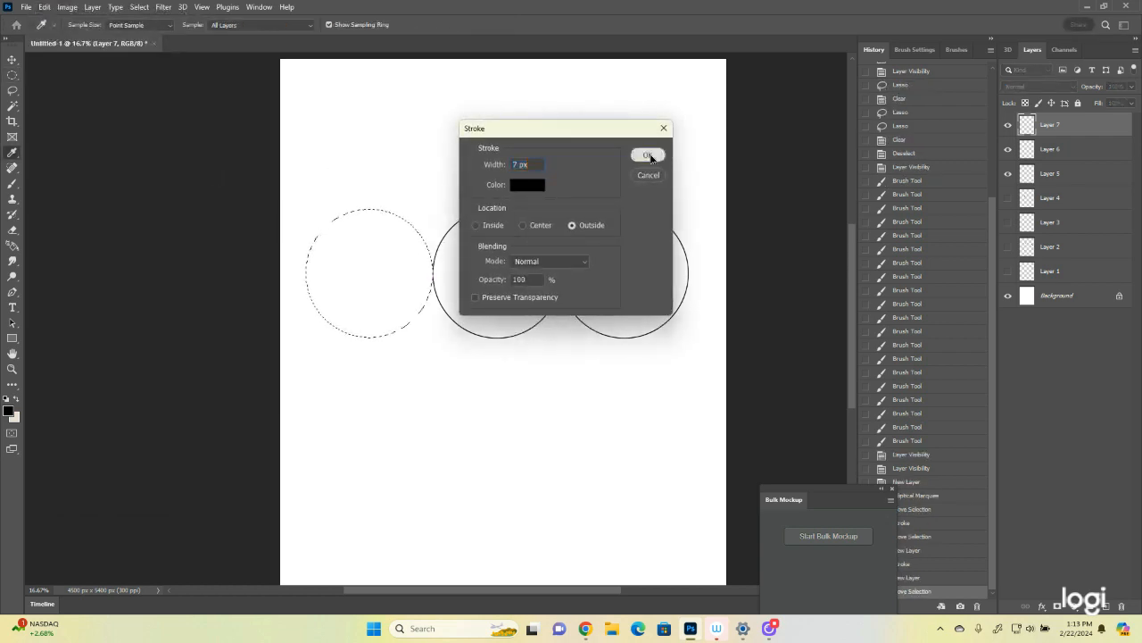
click(648, 154)
click(140, 7)
click(154, 36)
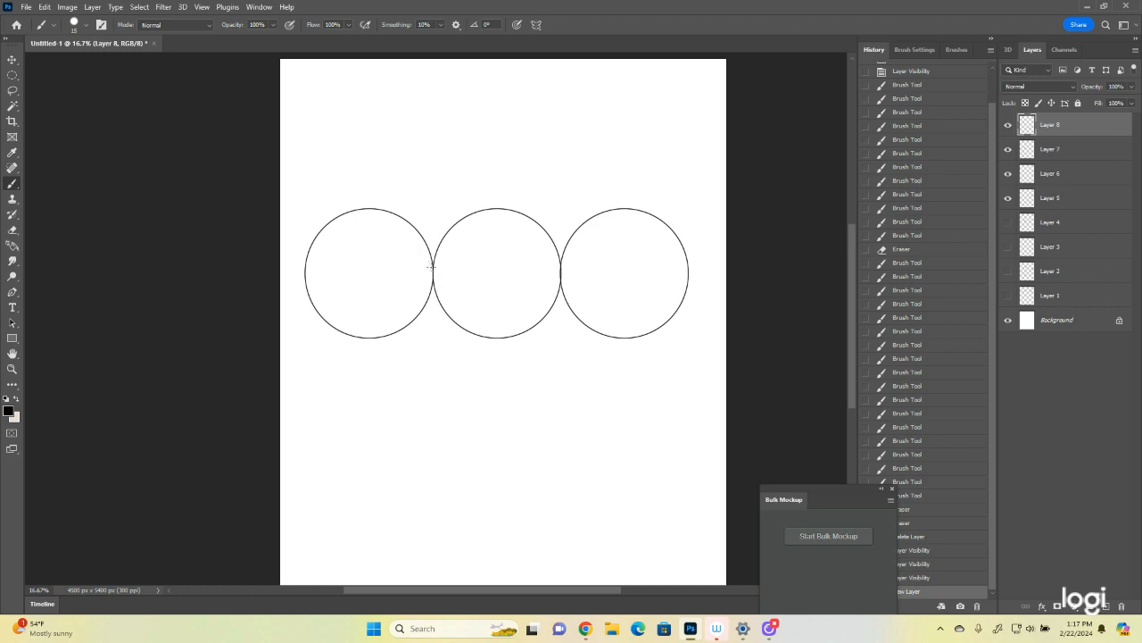
- Sketch an almond-shaped eye outline across the left circle and a mirrored one across the right circle, leaving the middle circle empty
drag(432, 268, 414, 246)
mouse_move(423, 258)
mouse_down()
mouse_move(404, 239)
mouse_move(346, 248)
mouse_up()
drag(348, 247, 307, 273)
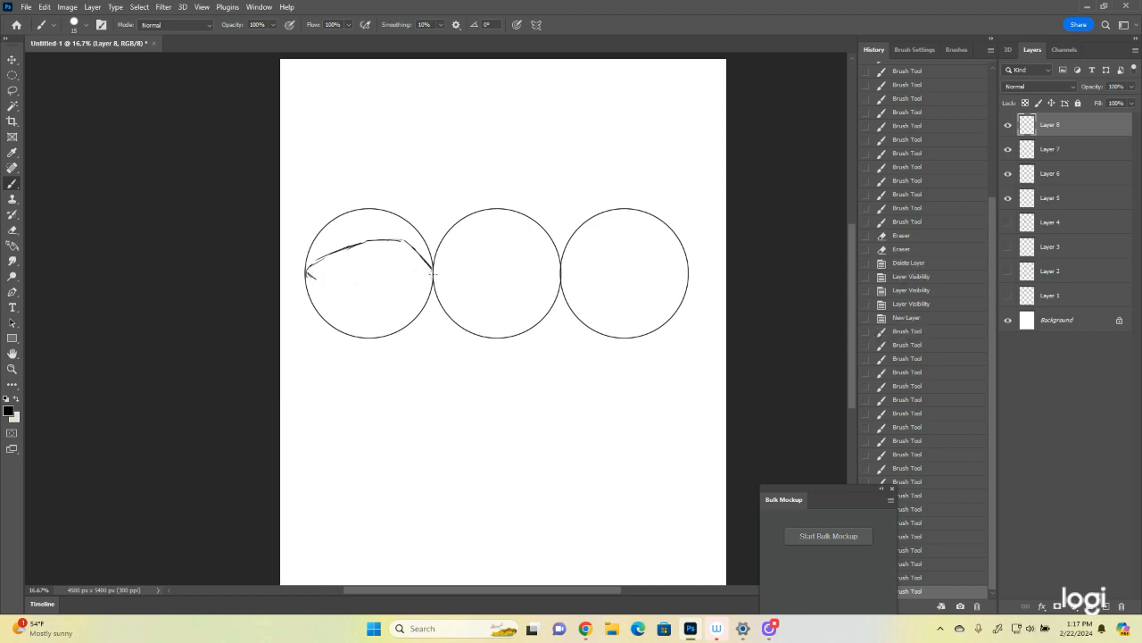
drag(430, 270, 384, 286)
drag(397, 284, 307, 272)
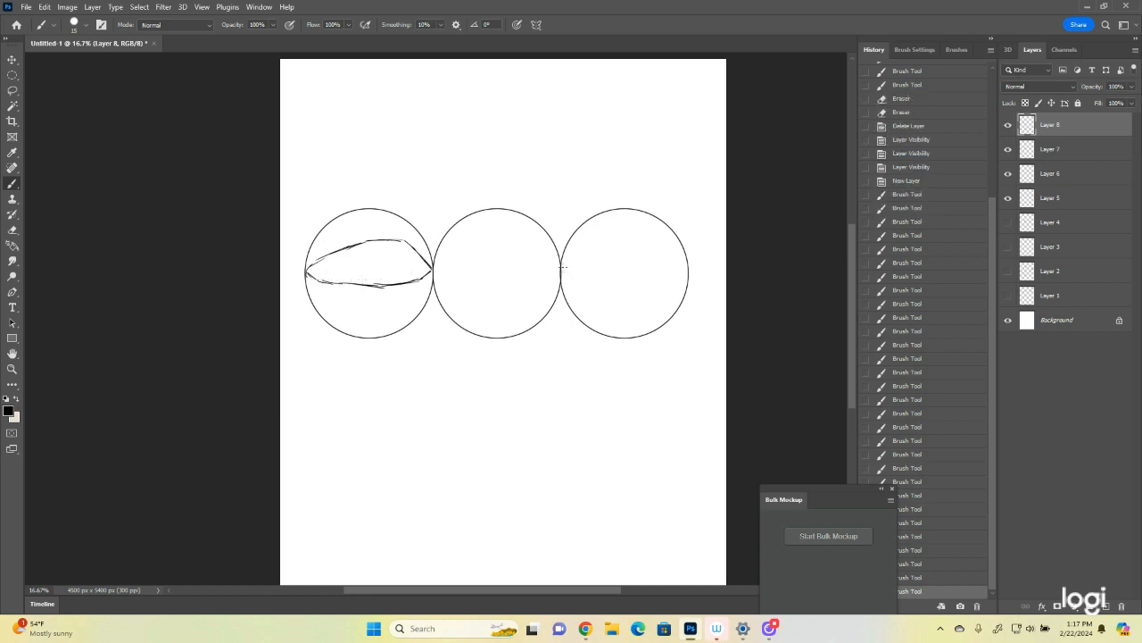
mouse_move(564, 267)
mouse_down()
mouse_move(584, 245)
mouse_move(616, 240)
mouse_up()
mouse_move(607, 240)
mouse_down()
mouse_move(646, 241)
mouse_move(687, 267)
mouse_move(639, 286)
mouse_move(569, 279)
mouse_move(580, 281)
mouse_up()
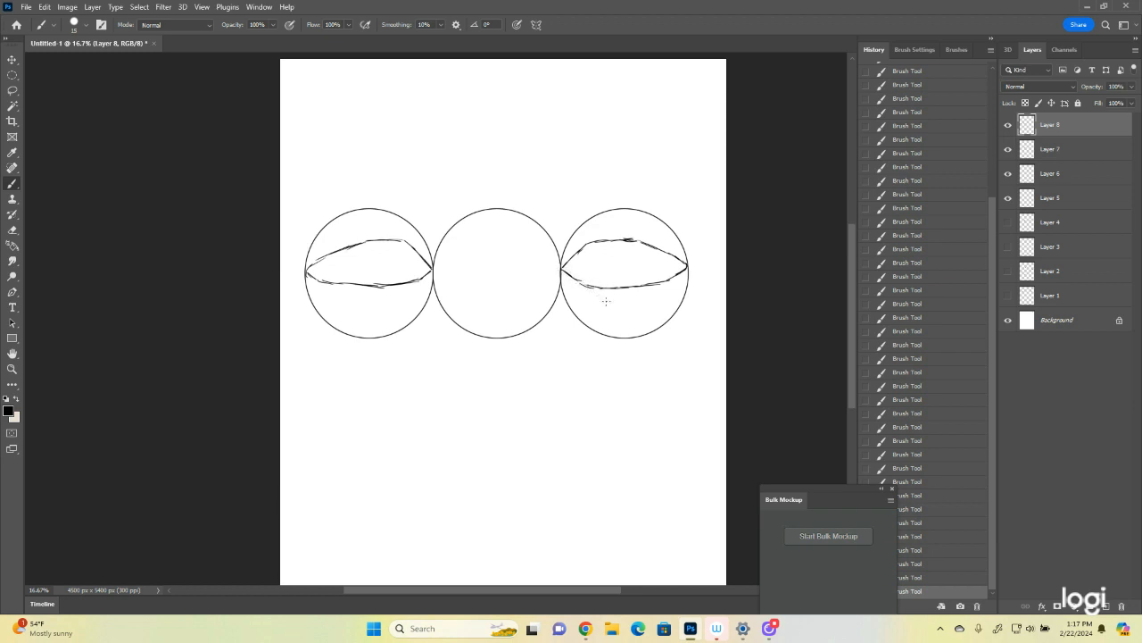
- Hide the three guide circle layers, Layers 5 to 7, and add a new layer above the eye outlines
click(1008, 197)
click(1008, 174)
click(1009, 149)
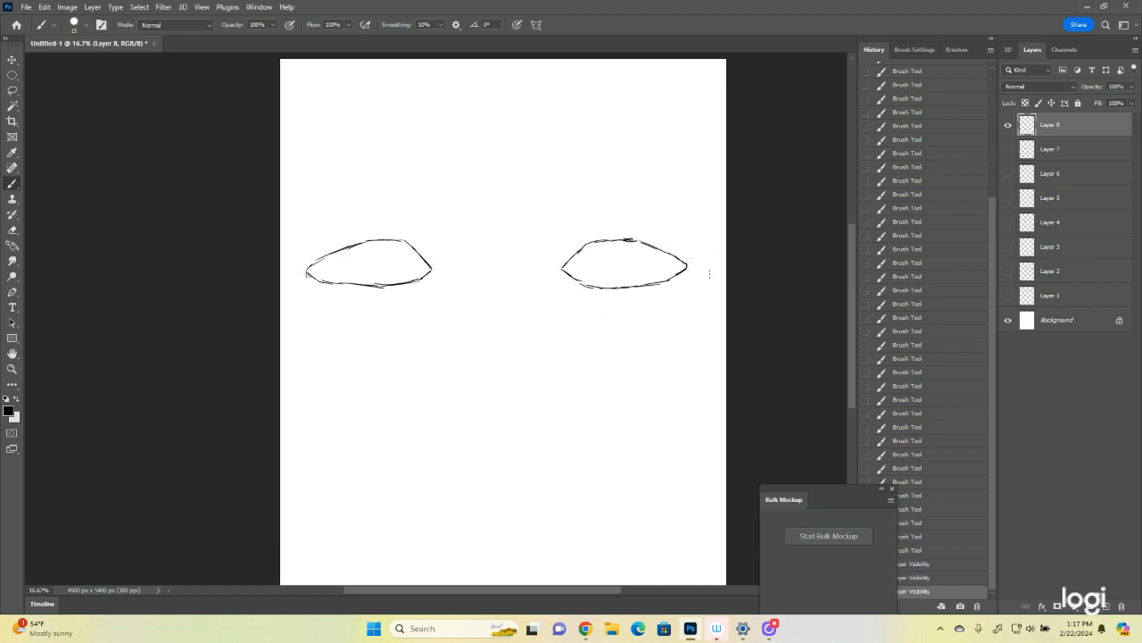
click(1106, 606)
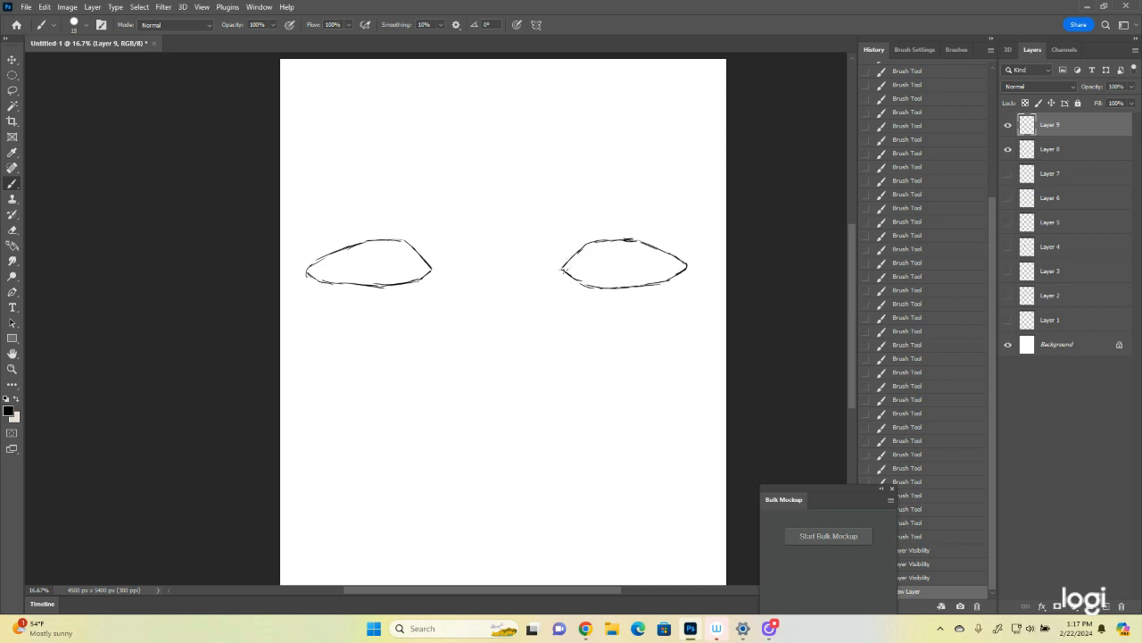
- Trace over the rough outlines of both eyes with darker brush strokes on Layer 9
mouse_move(569, 259)
mouse_down()
mouse_move(562, 270)
mouse_move(571, 256)
mouse_up()
drag(573, 256, 631, 237)
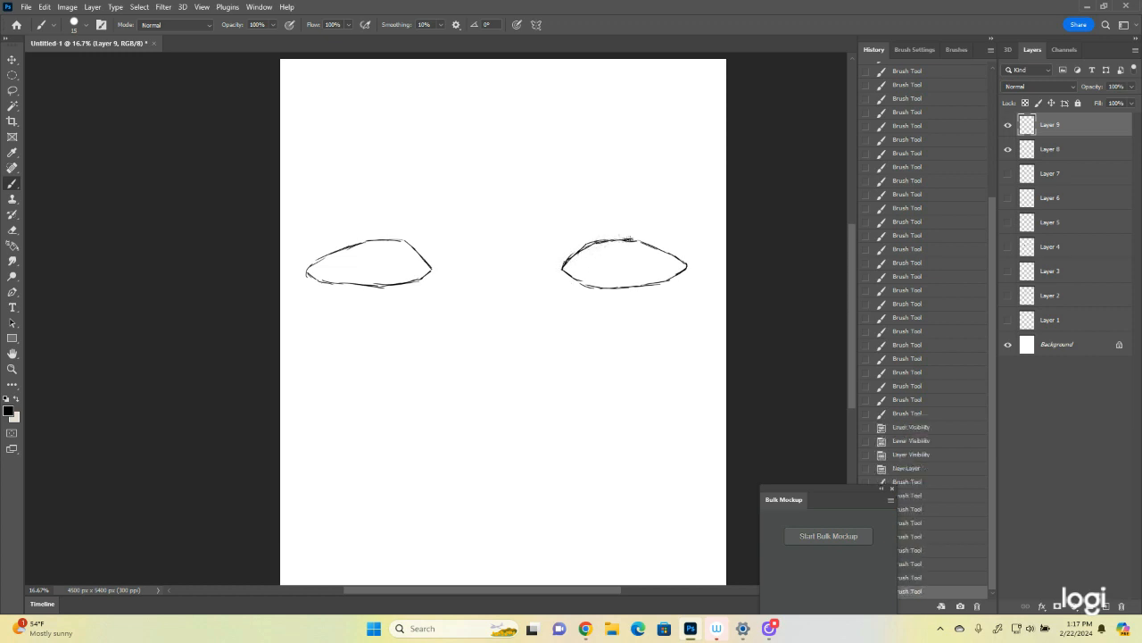
drag(563, 268, 572, 276)
drag(565, 270, 584, 284)
drag(576, 279, 605, 288)
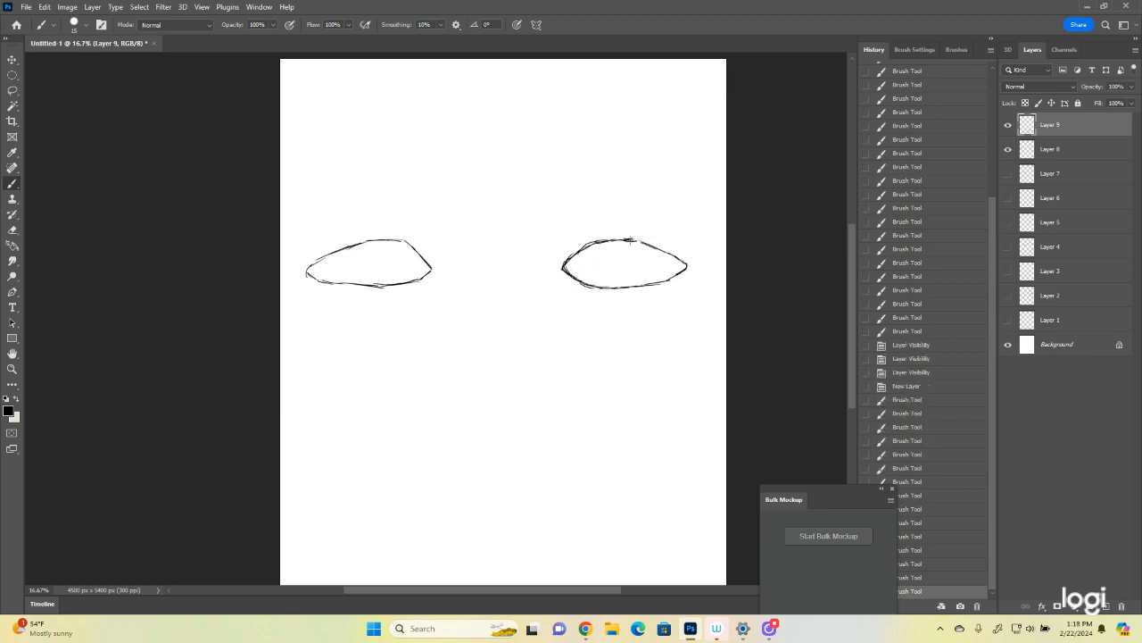
drag(625, 239, 685, 262)
mouse_move(678, 257)
mouse_down()
mouse_move(687, 266)
mouse_move(676, 275)
mouse_up()
drag(682, 271, 657, 284)
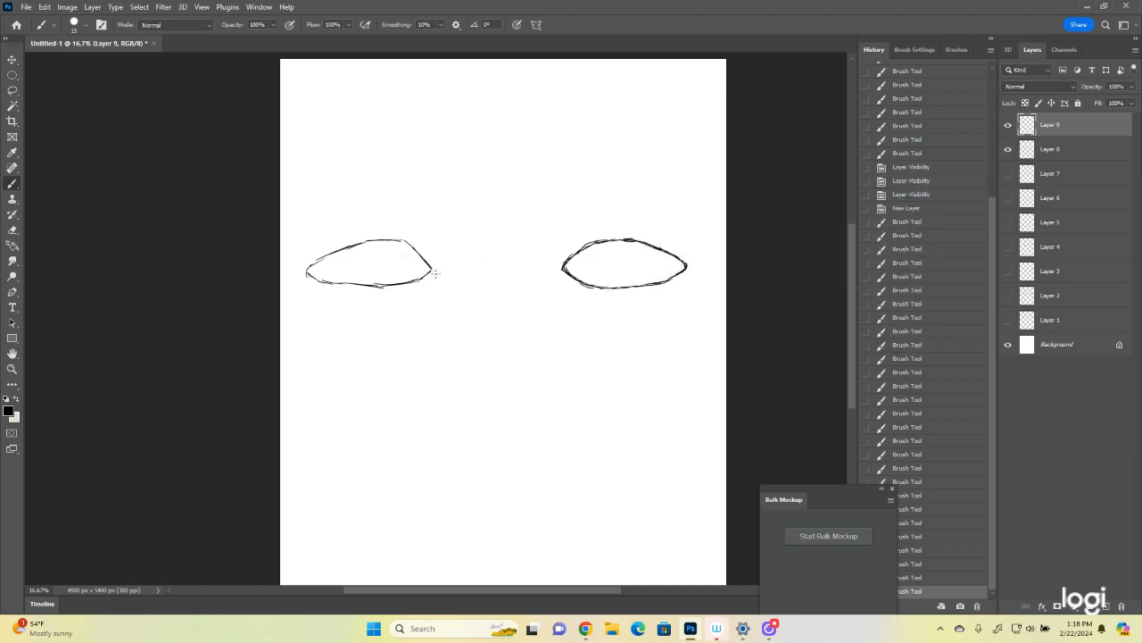
drag(432, 271, 416, 248)
mouse_move(423, 255)
mouse_down()
mouse_move(408, 241)
mouse_move(366, 241)
mouse_move(308, 272)
mouse_move(355, 285)
mouse_move(429, 277)
mouse_move(350, 288)
mouse_up()
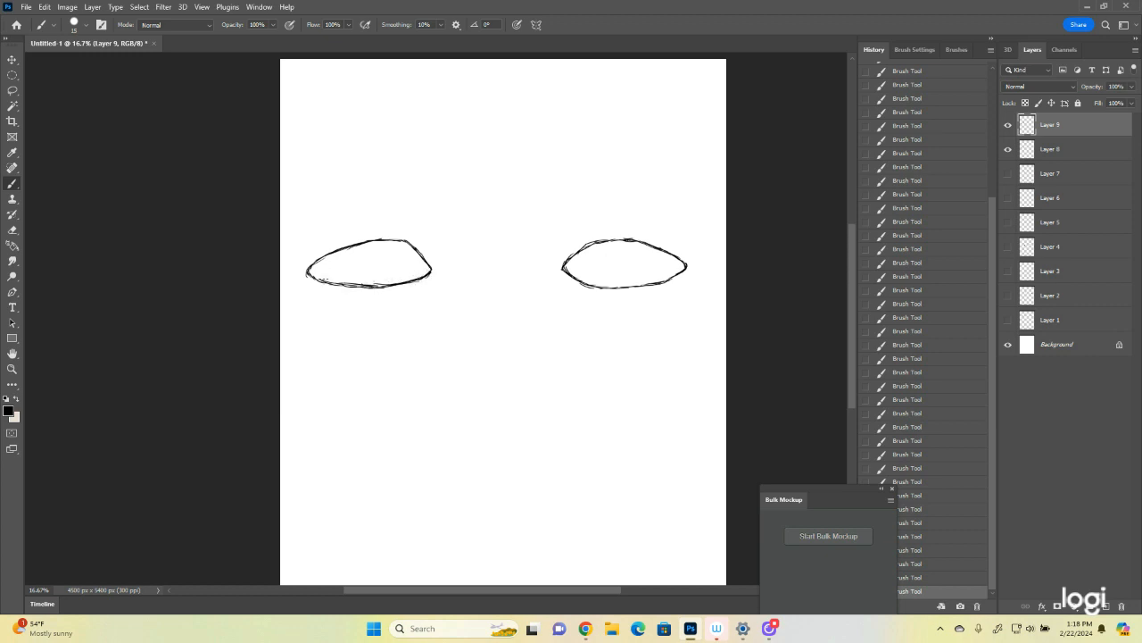
- Hide the rough sketch on Layer 8 and close the gaps in the right eye's upper and lower lid lines
click(1006, 156)
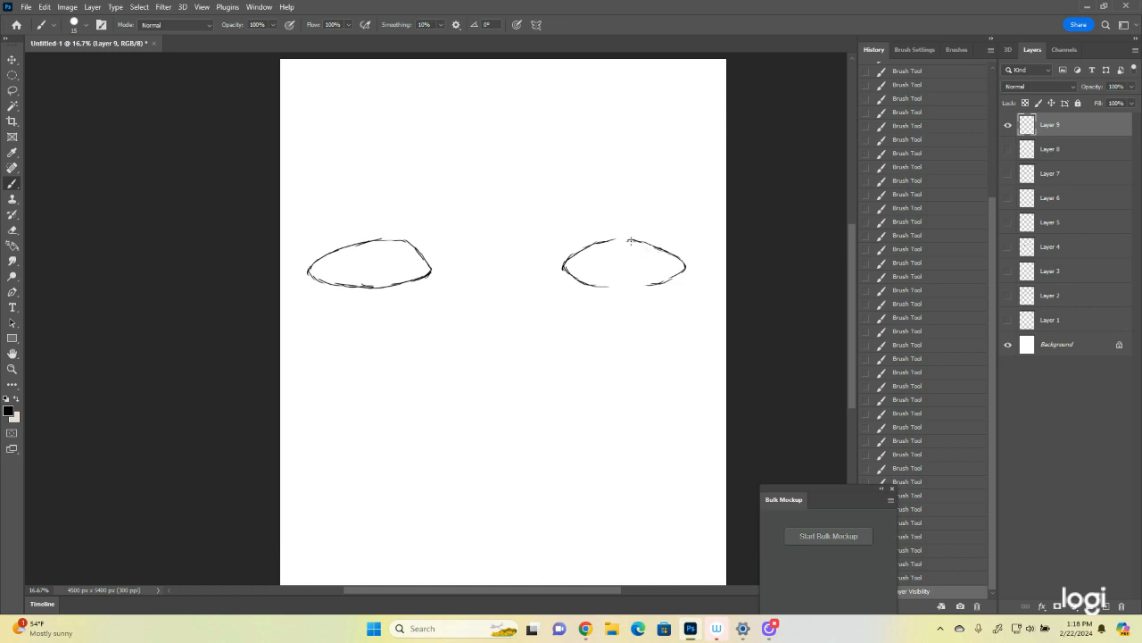
drag(636, 242, 588, 246)
drag(598, 242, 578, 250)
mouse_move(606, 287)
mouse_down()
mouse_move(576, 277)
mouse_move(600, 286)
mouse_up()
drag(639, 286, 610, 286)
- Draw a curved eyelid crease just above the upper lid of each eye, touching up the left eye's upper inner edge
mouse_move(562, 250)
mouse_down()
mouse_move(619, 229)
mouse_move(691, 256)
mouse_up()
drag(680, 249, 698, 271)
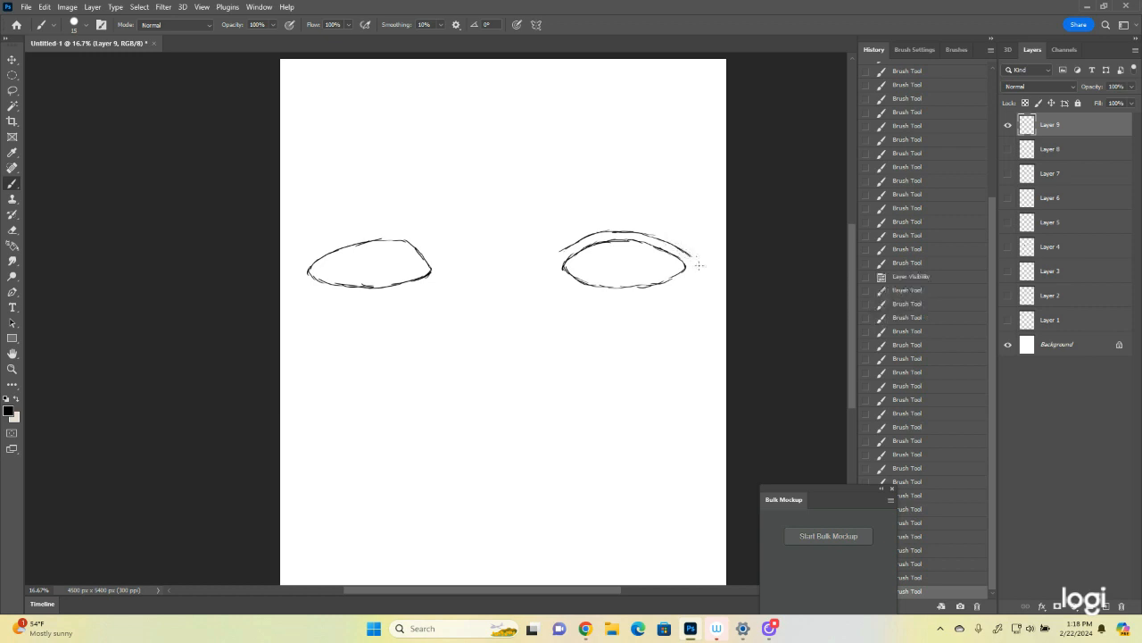
click(429, 256)
mouse_move(401, 239)
mouse_down()
mouse_move(423, 256)
mouse_move(413, 250)
mouse_up()
mouse_move(434, 251)
mouse_down()
mouse_move(391, 233)
mouse_move(314, 250)
mouse_up()
drag(330, 243, 302, 258)
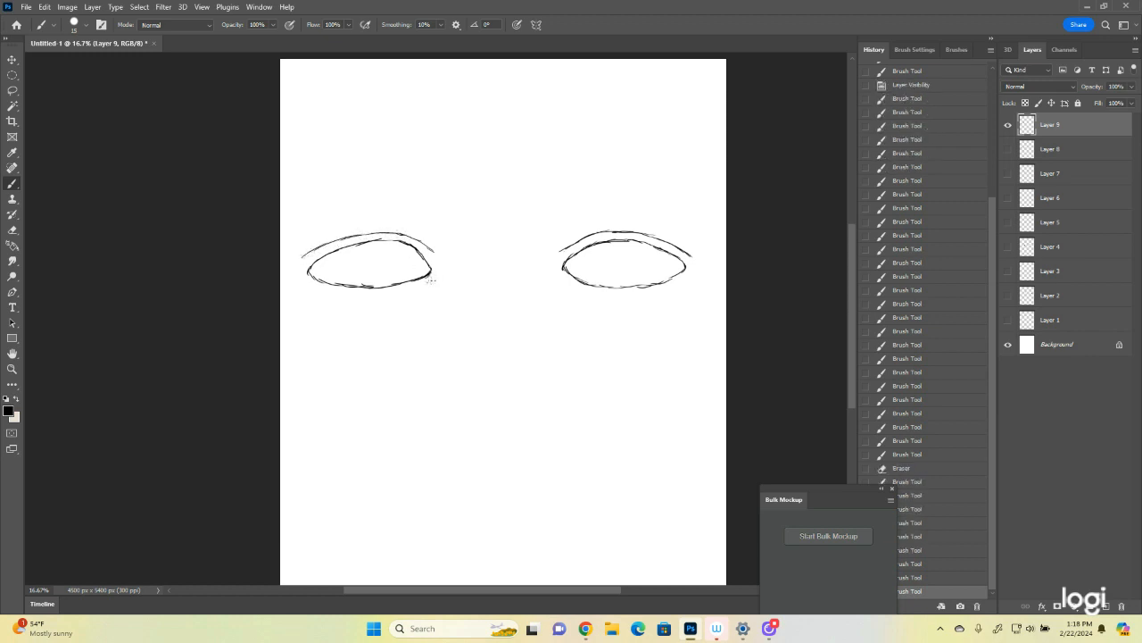
- Draw short crease lines below the inner and outer corners of both eyes
drag(432, 277, 402, 302)
drag(561, 275, 577, 293)
drag(570, 281, 593, 304)
drag(685, 278, 674, 286)
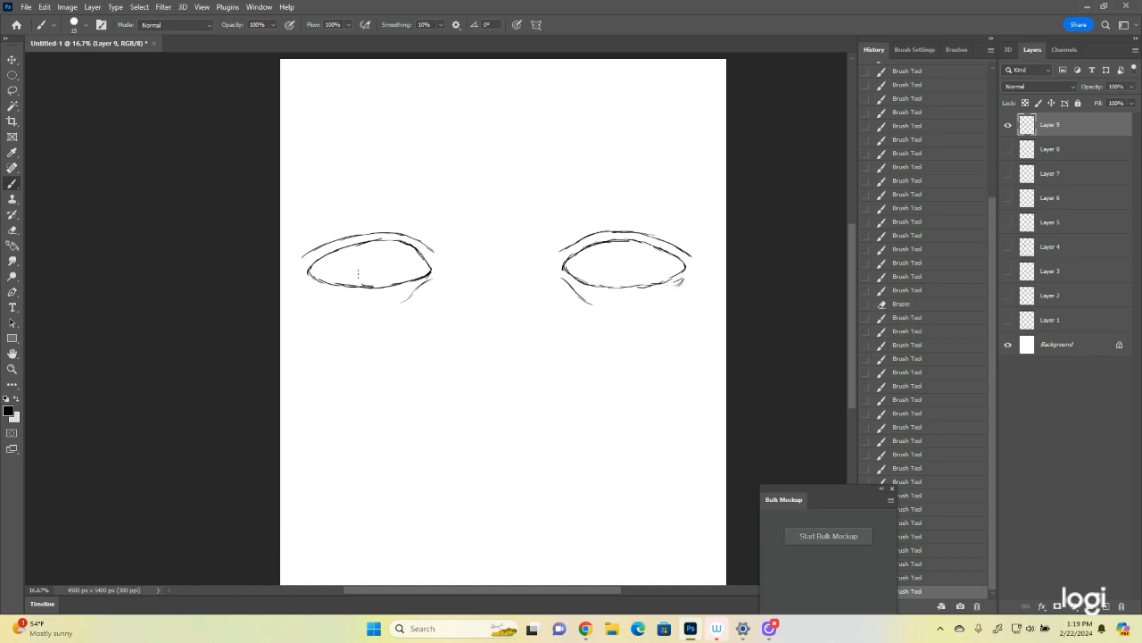
drag(307, 277, 321, 290)
drag(309, 280, 323, 292)
- Add a new layer on top, then draw a small tear-duct curve inside each eye's inner corner on Layer 9
click(1105, 606)
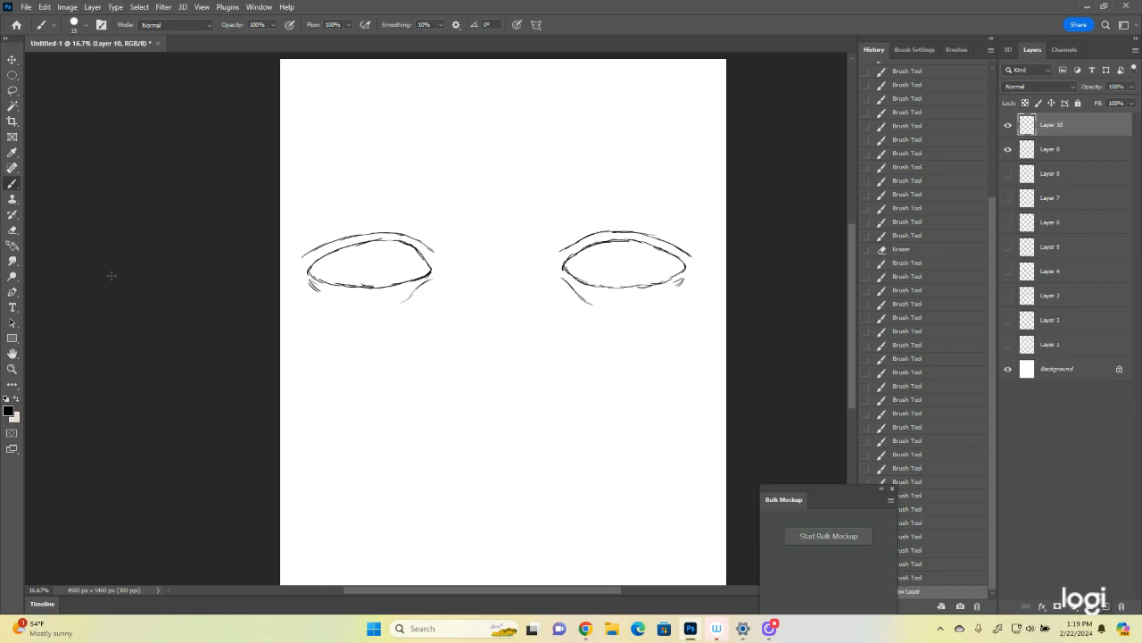
click(12, 75)
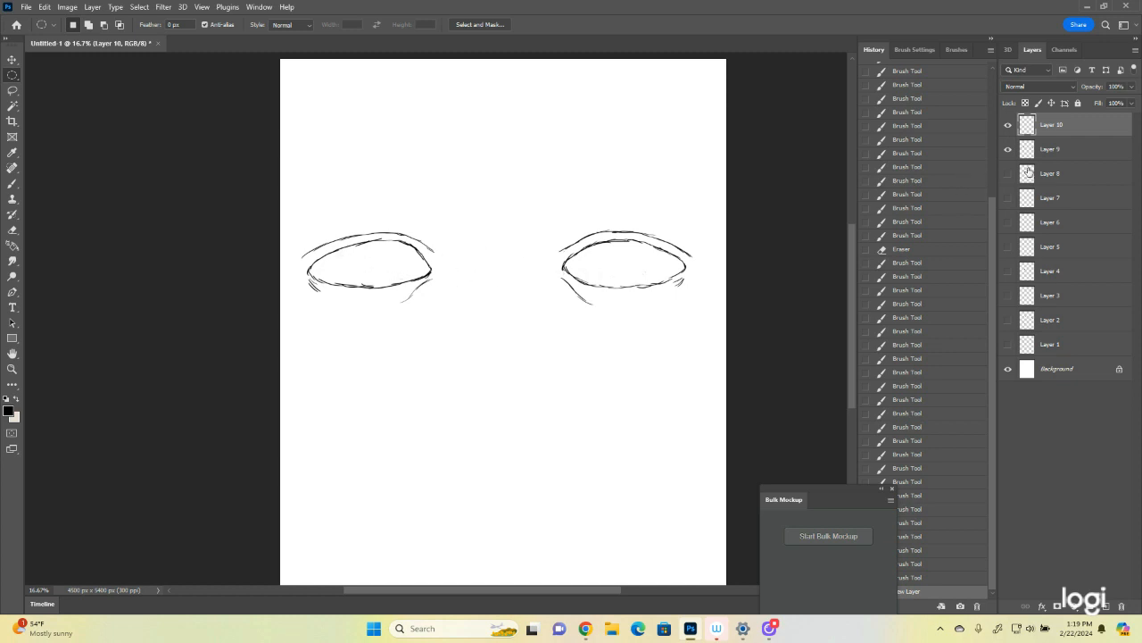
click(1058, 150)
click(12, 183)
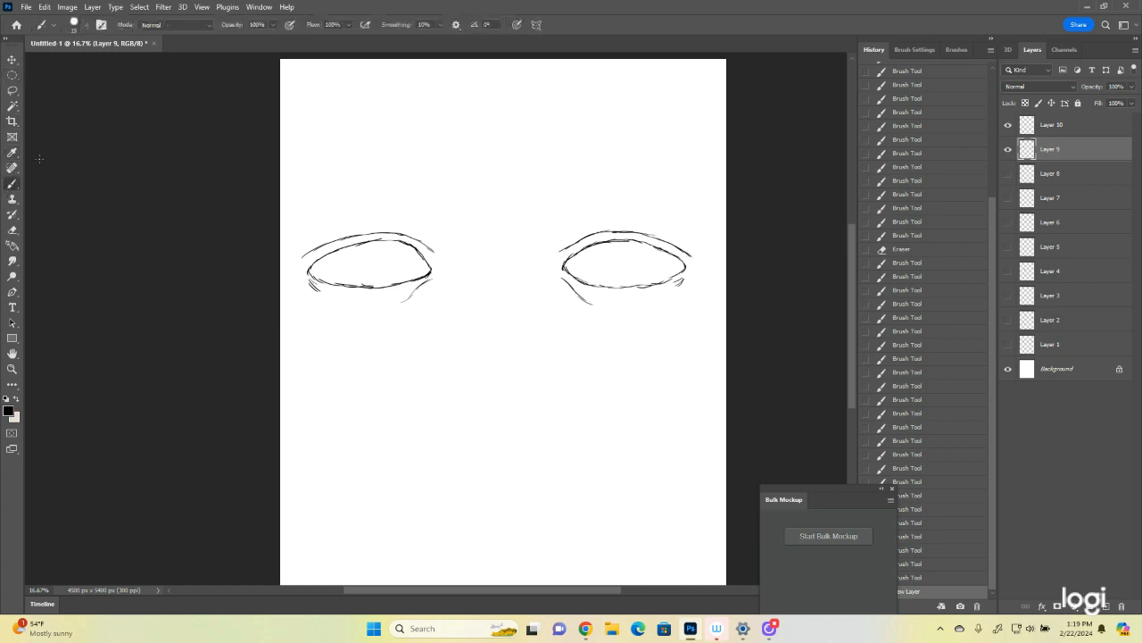
drag(422, 261, 428, 280)
drag(573, 260, 567, 275)
- On Layer 10, make a circular selection over the left eye and stroke it 7 px black outside as the iris
click(12, 75)
click(1057, 123)
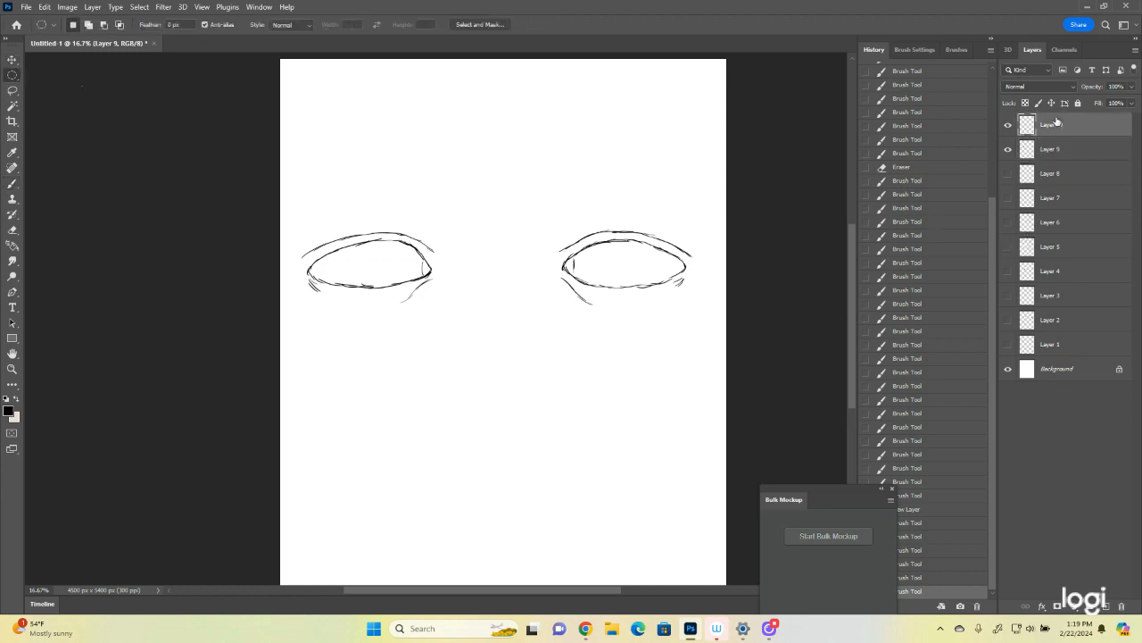
drag(346, 237, 393, 280)
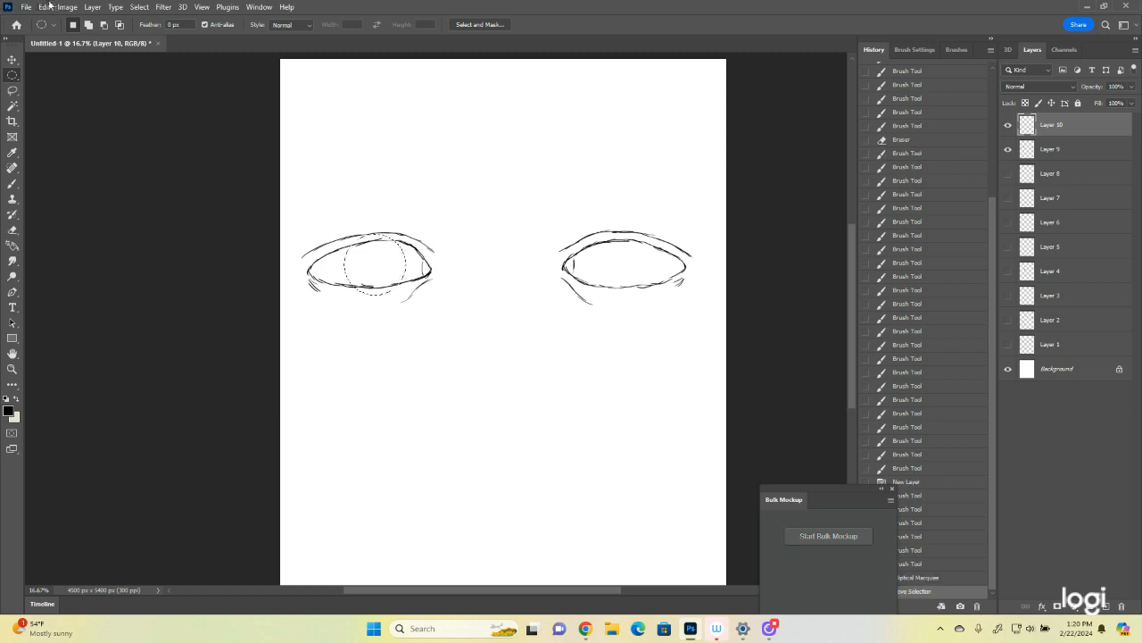
click(43, 6)
click(98, 206)
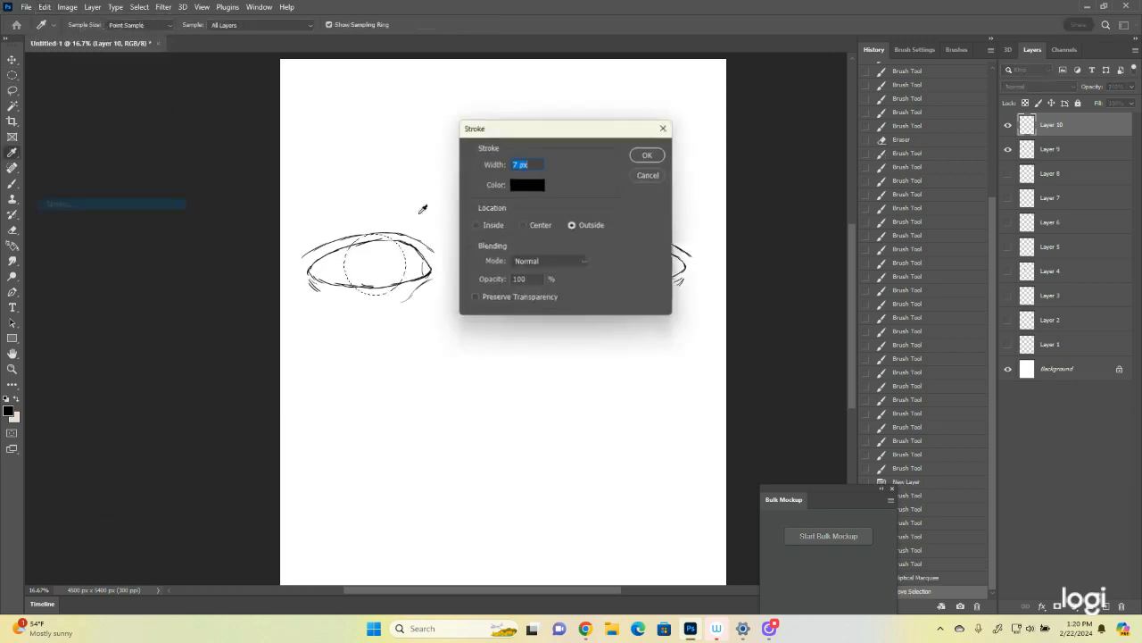
click(632, 155)
- Move the circular selection onto the right eye, stroke it with the same settings as the second iris, and deselect
drag(374, 247, 622, 253)
click(44, 6)
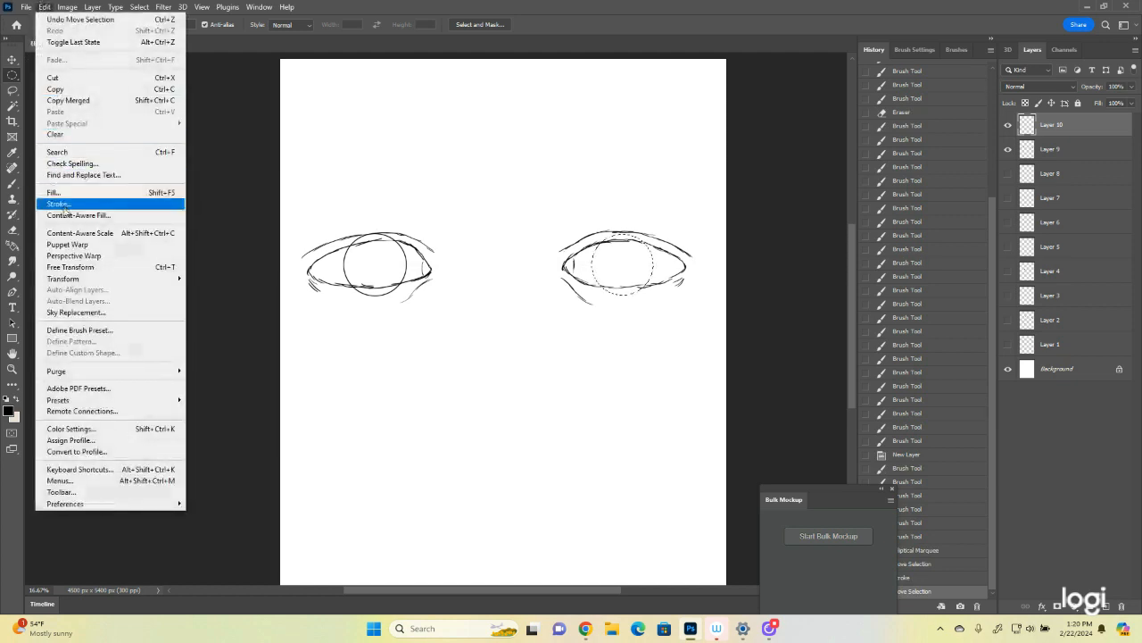
click(67, 203)
click(636, 159)
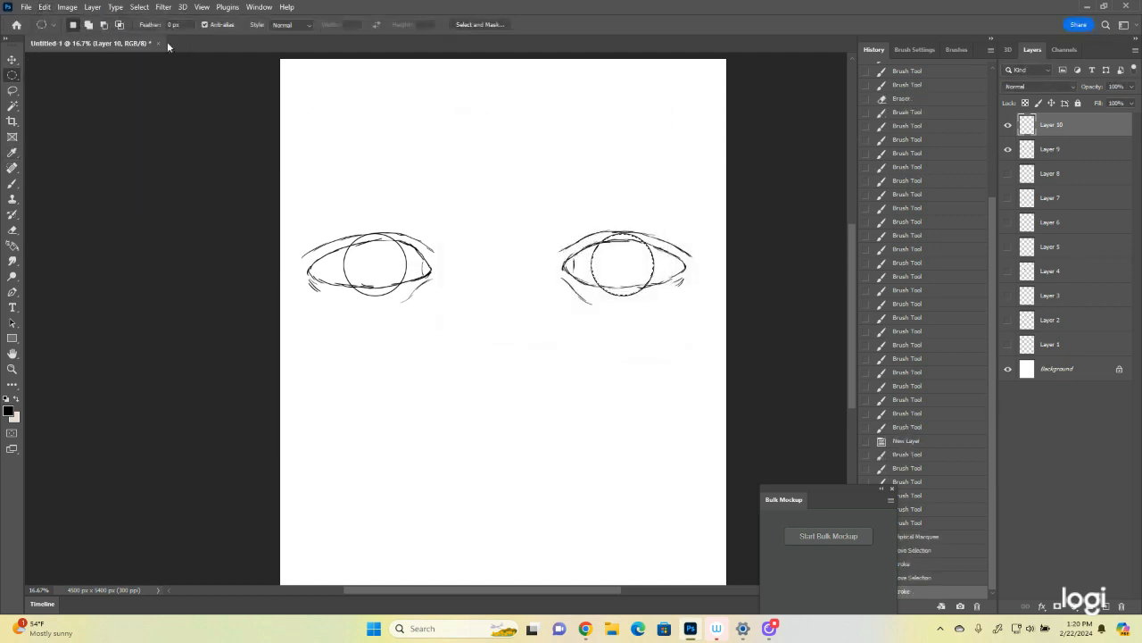
click(140, 7)
click(147, 33)
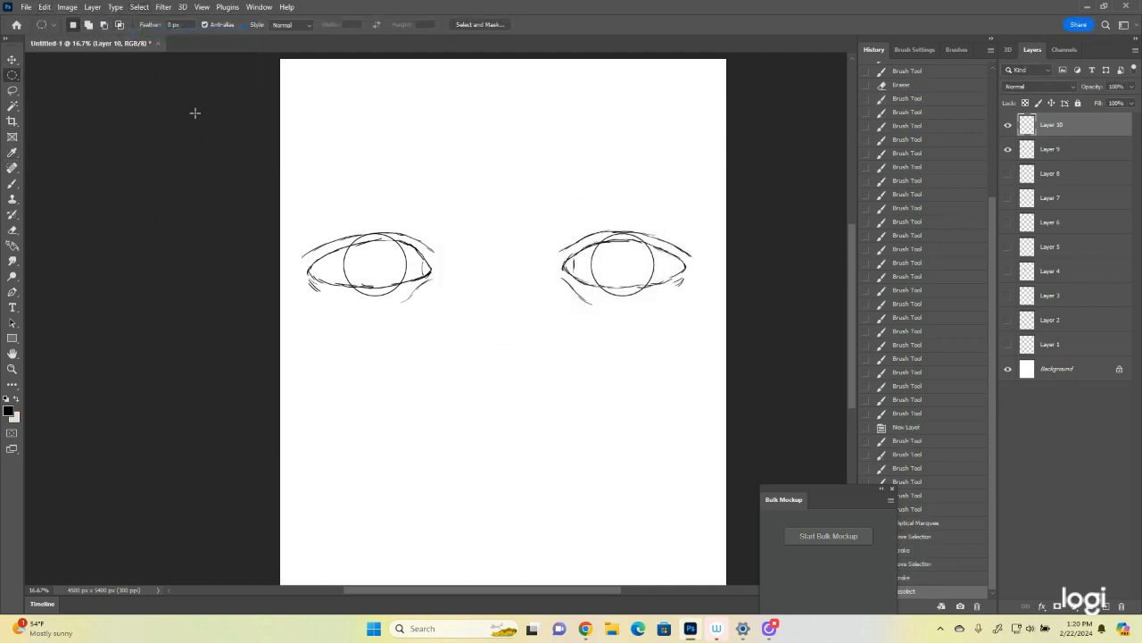
- Lasso and delete the parts of the left iris circle that extend above the upper lid and below the lower lid
click(14, 91)
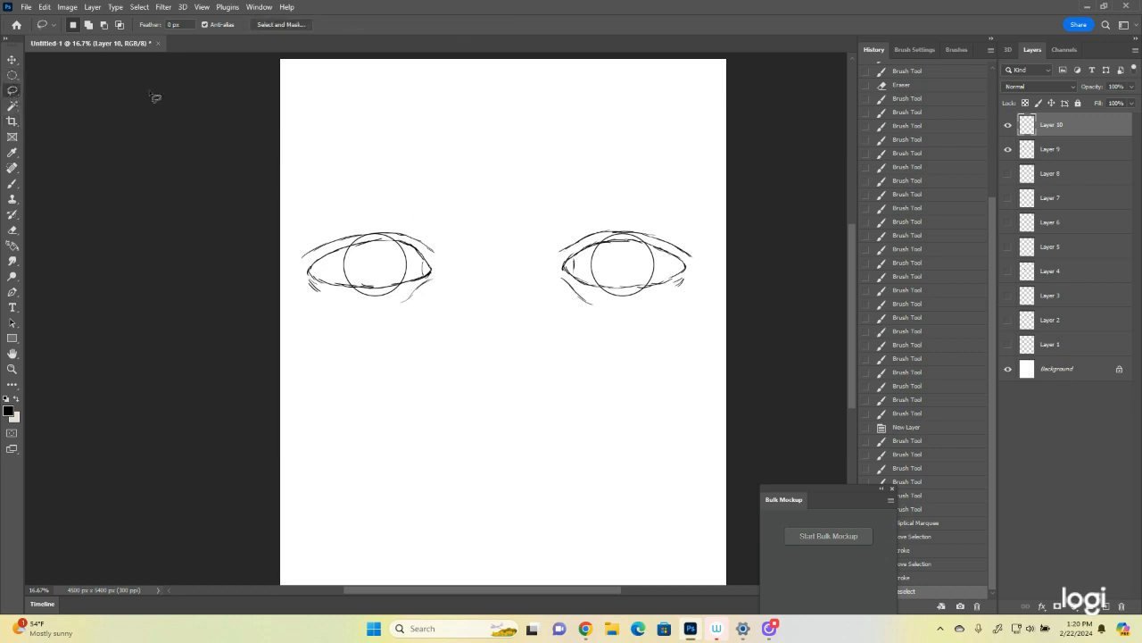
mouse_move(393, 241)
mouse_down()
mouse_move(352, 249)
mouse_move(420, 210)
mouse_up()
key(Delete)
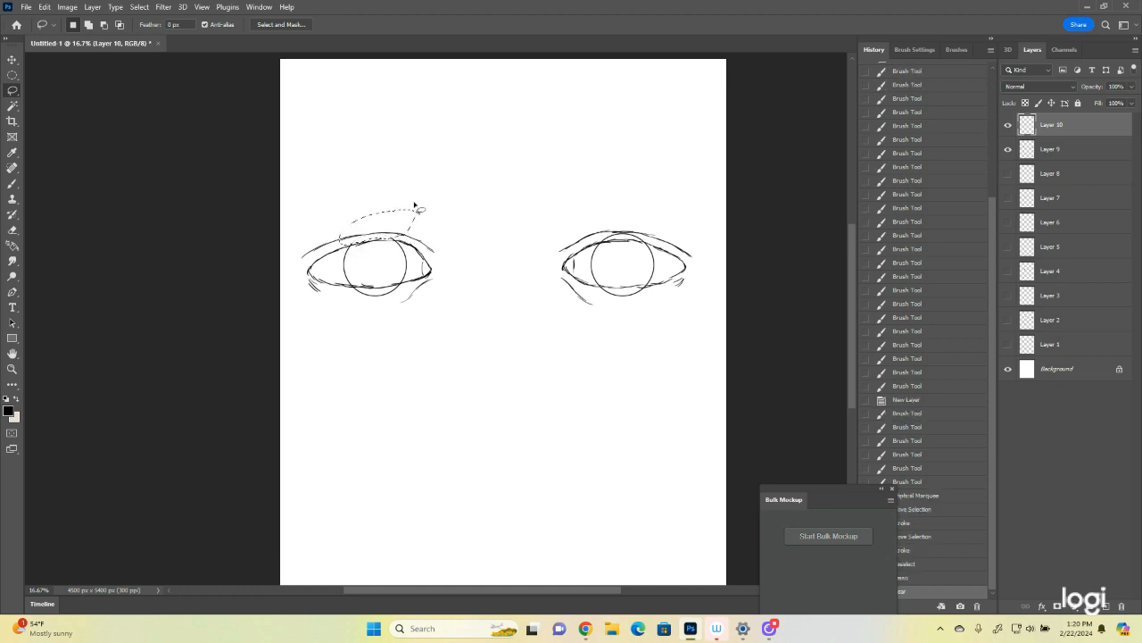
key(ctrl+d)
mouse_move(409, 287)
mouse_down()
mouse_move(357, 297)
mouse_move(401, 308)
mouse_move(414, 298)
mouse_up()
key(Delete)
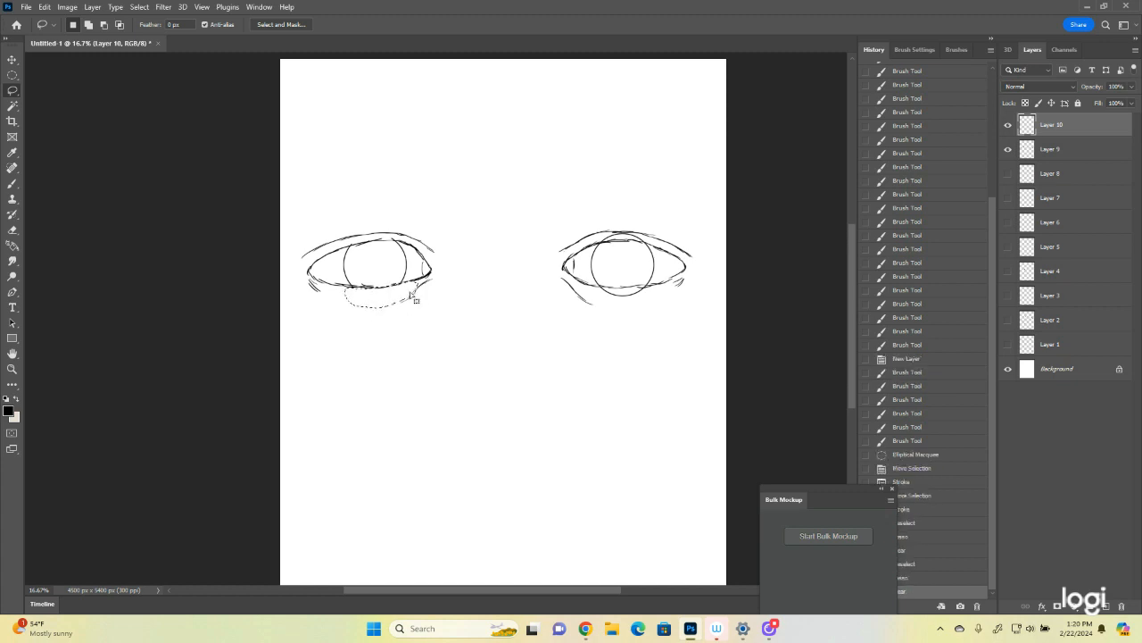
key(ctrl+d)
- Lasso and delete the parts of the right iris circle outside the eyelids, and add a new layer on top
mouse_move(589, 236)
mouse_down()
mouse_move(656, 247)
mouse_move(589, 223)
mouse_up()
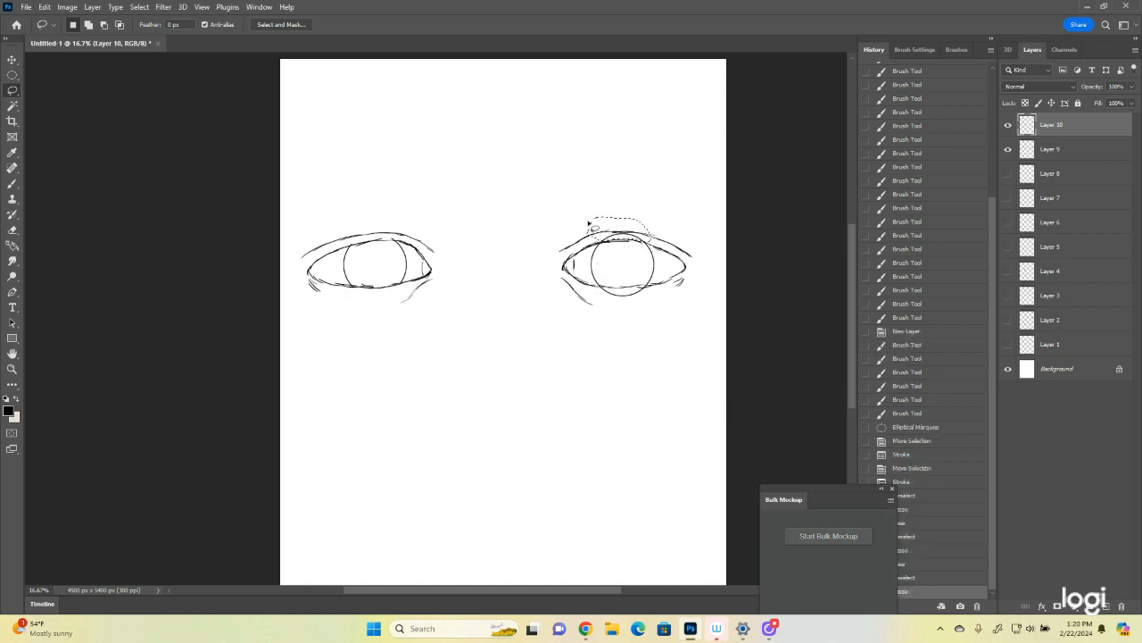
key(Delete)
key(ctrl+d)
mouse_move(667, 299)
mouse_down()
mouse_move(599, 296)
mouse_move(648, 308)
mouse_up()
key(Delete)
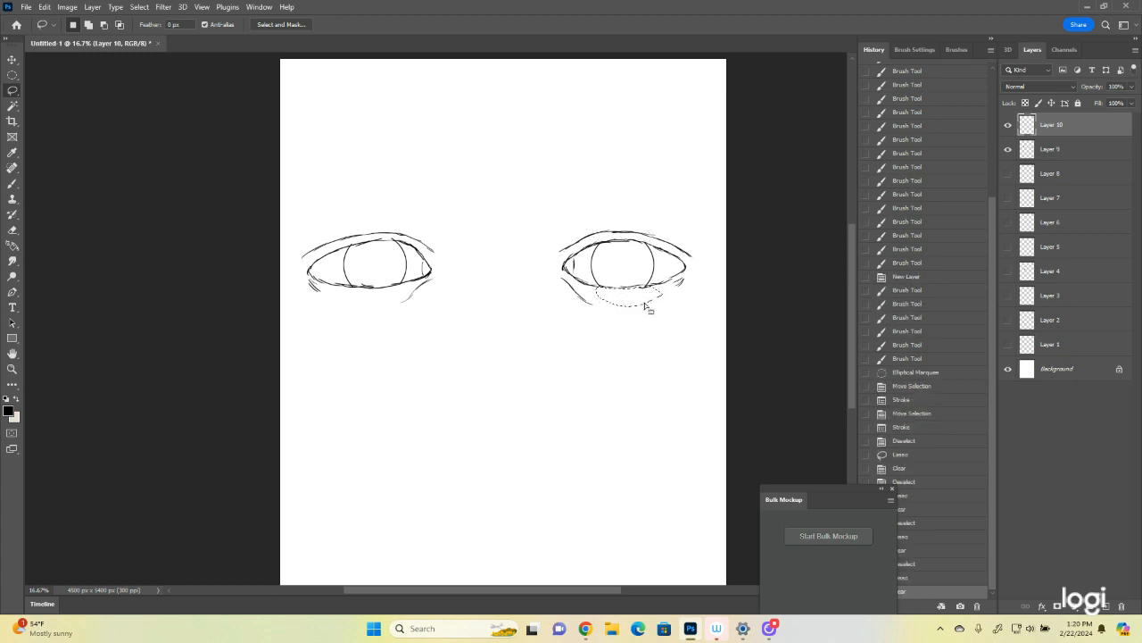
key(ctrl+d)
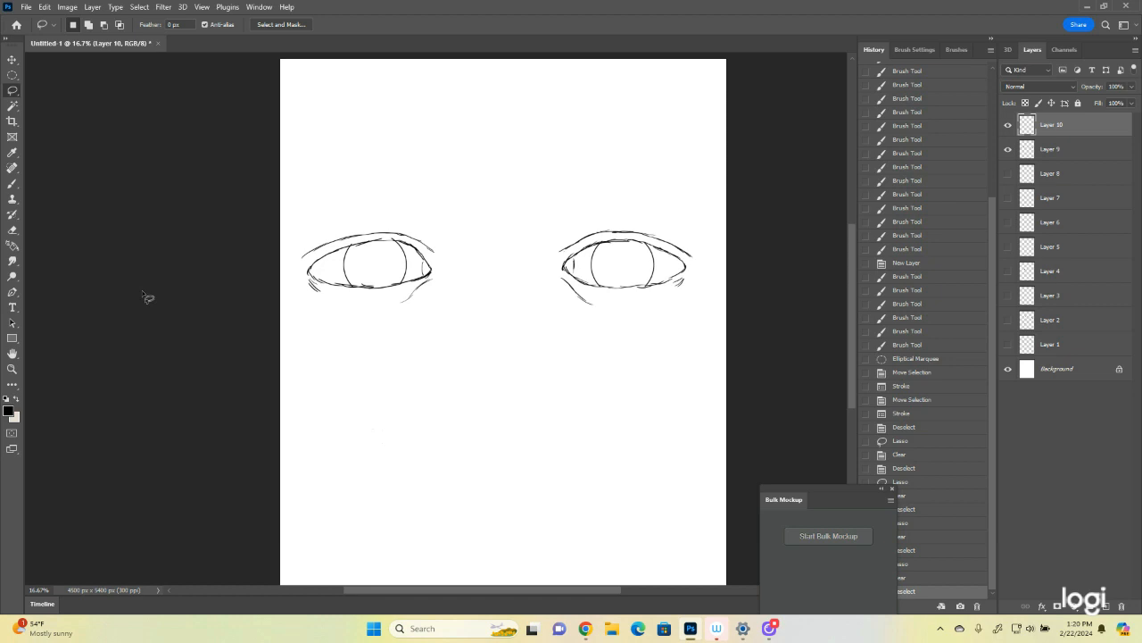
click(13, 183)
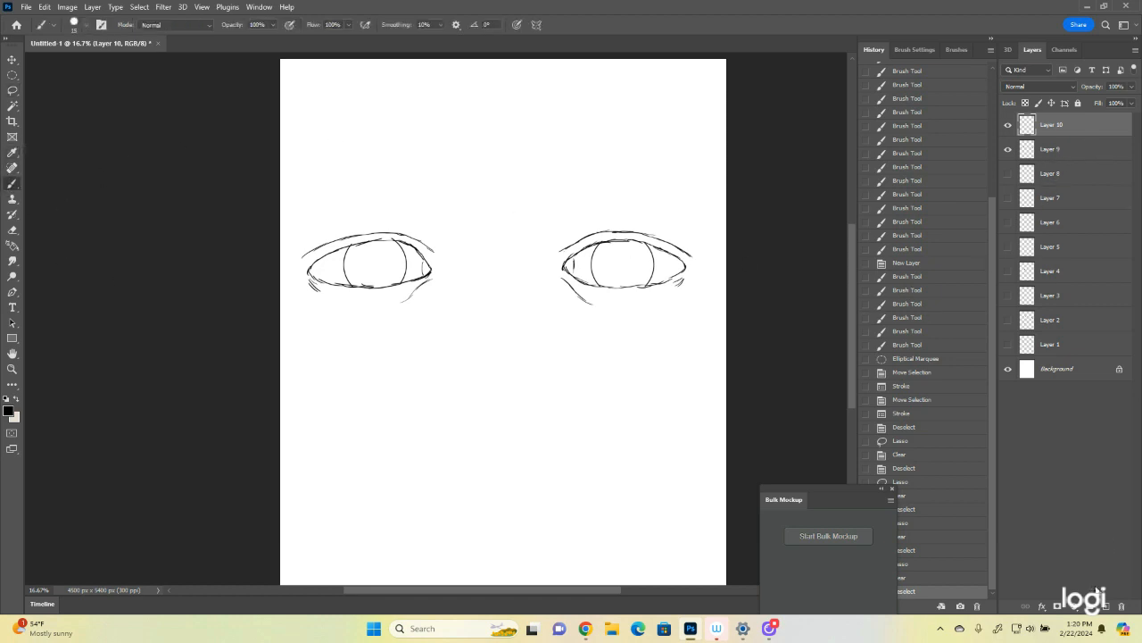
click(1106, 606)
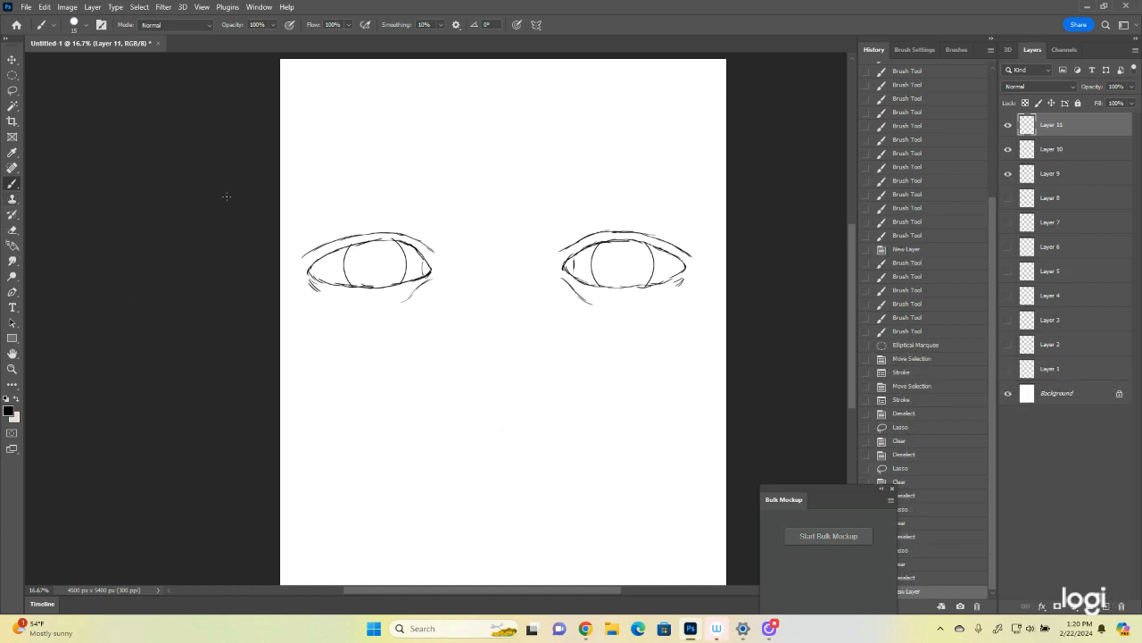
mouse_move(561, 193)
mouse_down()
mouse_move(638, 169)
mouse_move(608, 174)
mouse_move(695, 197)
mouse_up()
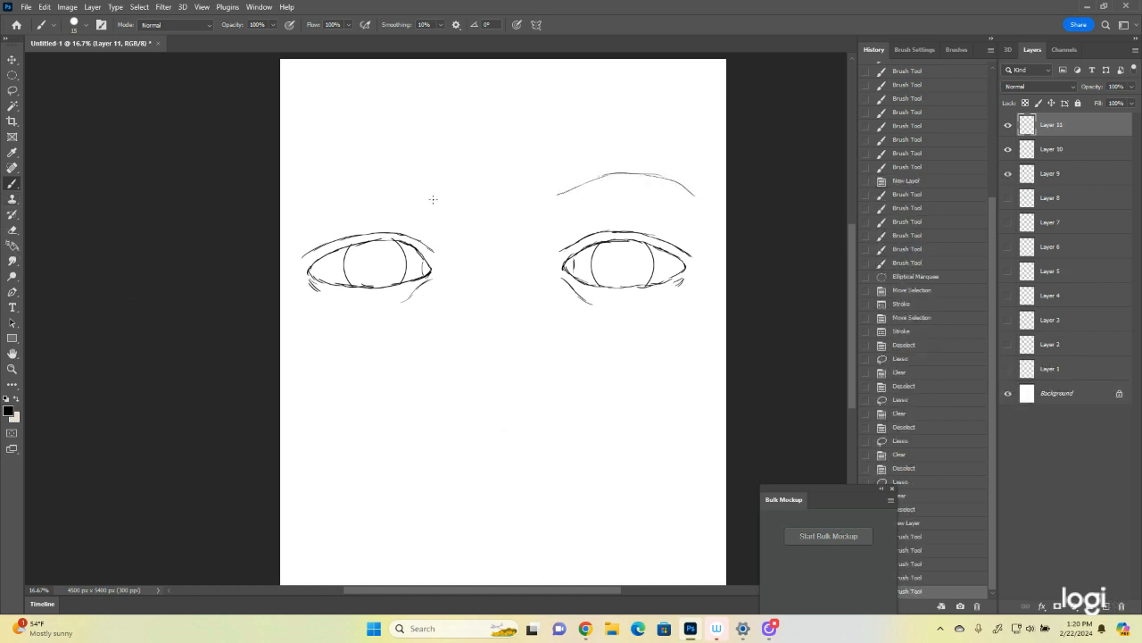
mouse_move(427, 201)
mouse_down()
mouse_move(378, 192)
mouse_move(302, 215)
mouse_up()
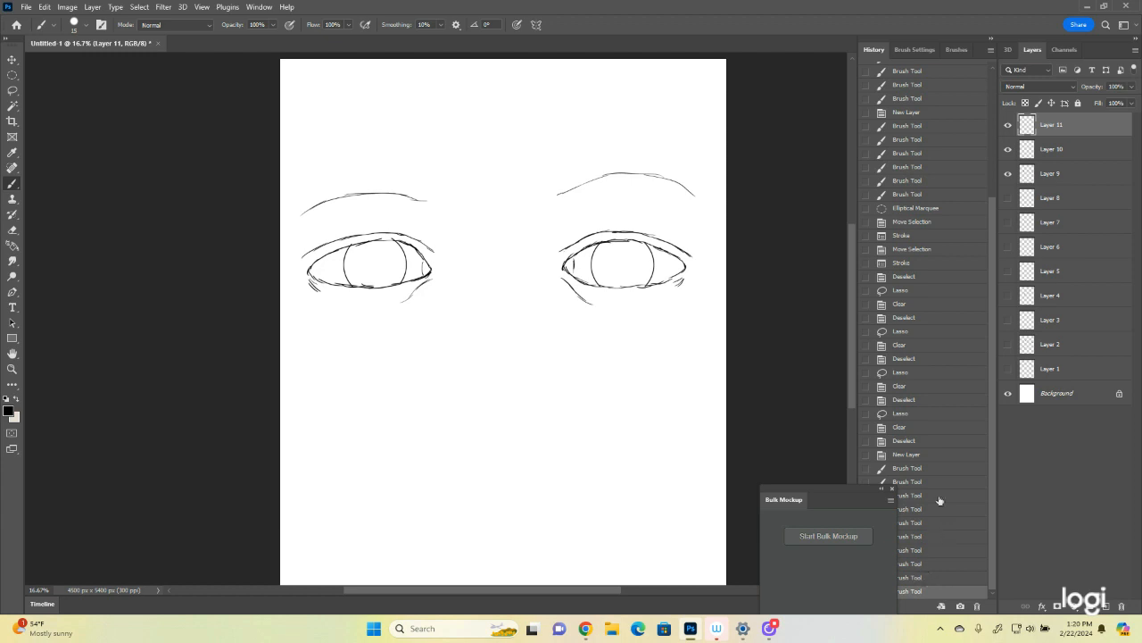
click(917, 456)
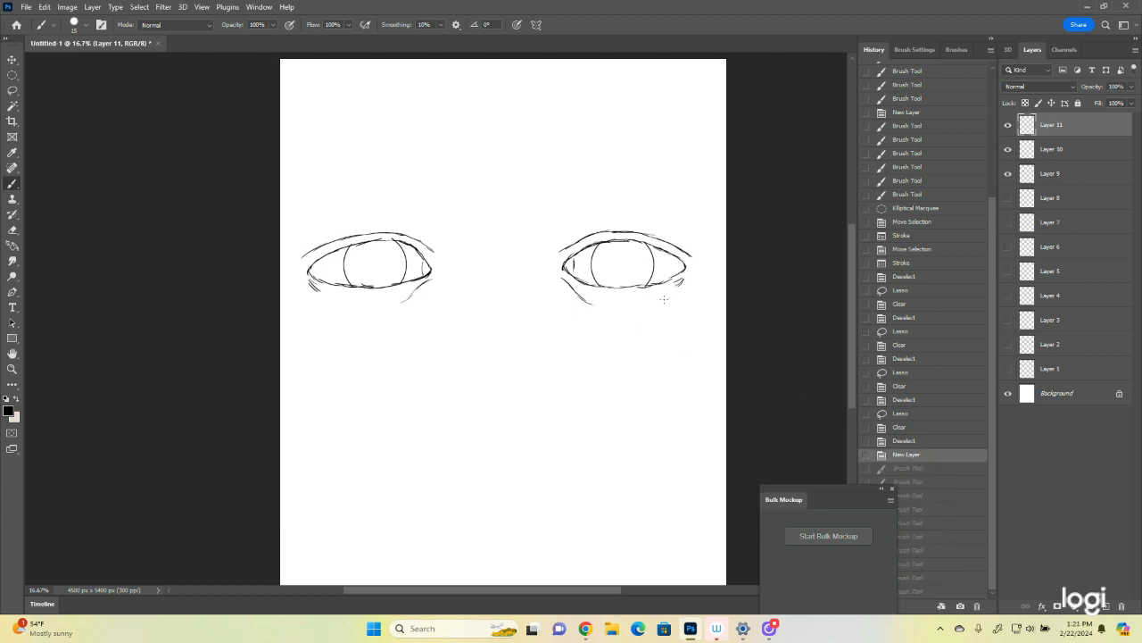